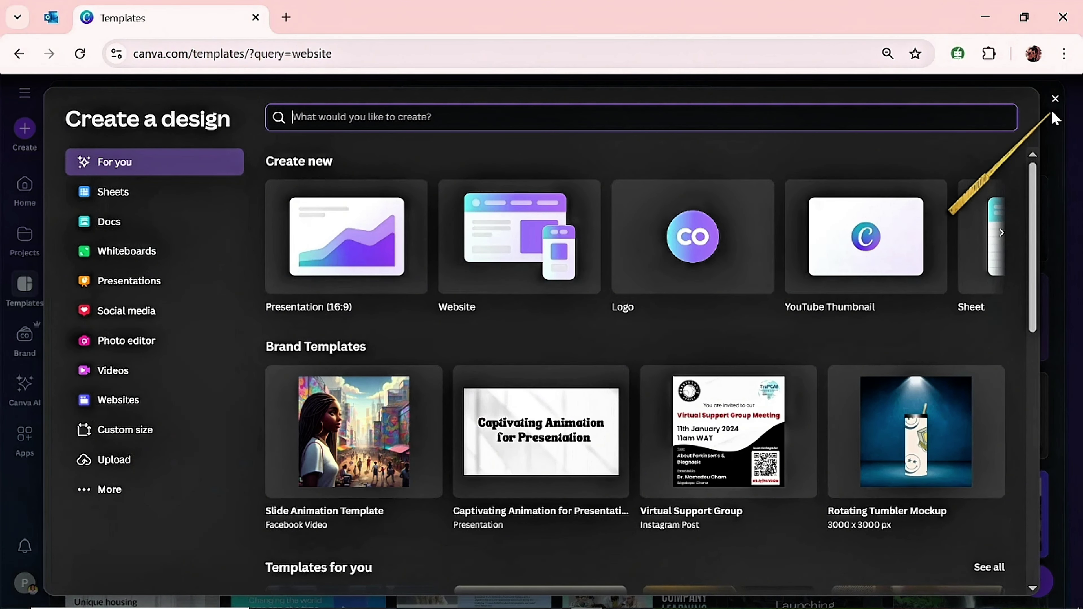
Step: Leave the template search and create a new blank website design from the home page
left_click(1056, 101)
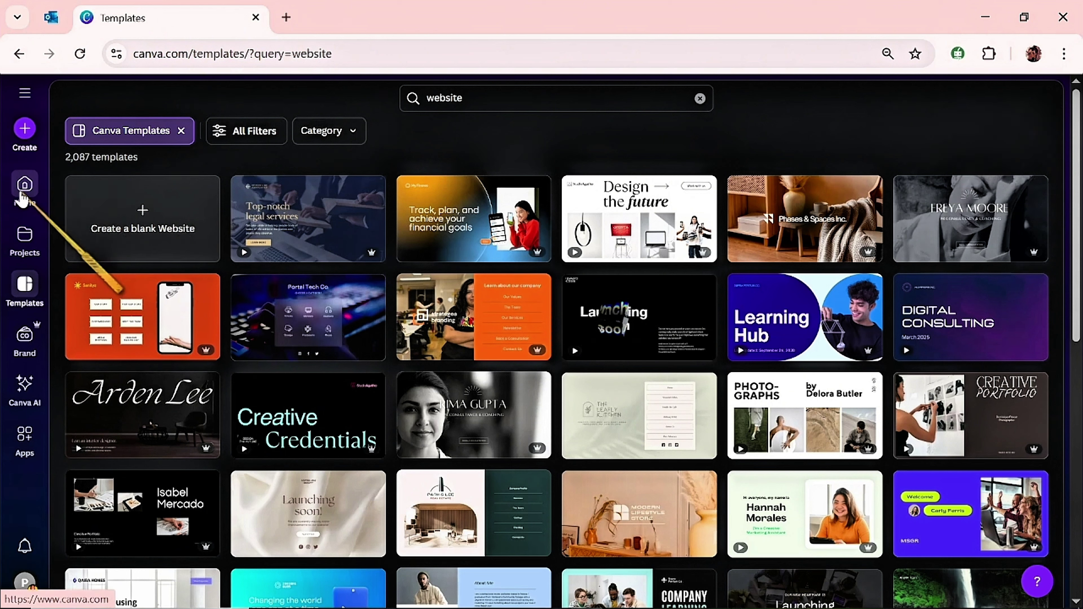
left_click(23, 195)
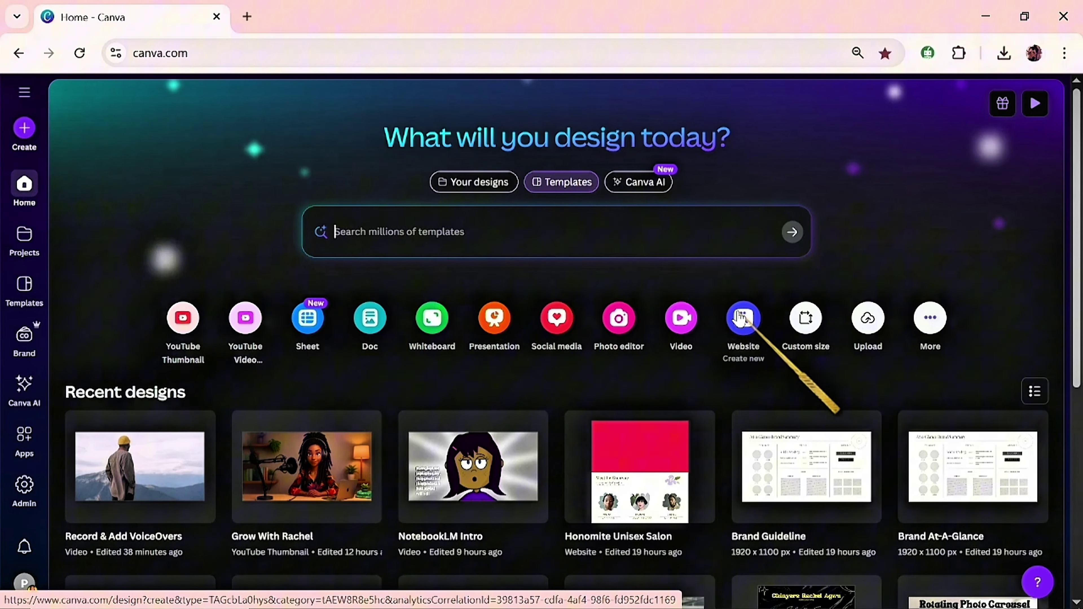
left_click(741, 318)
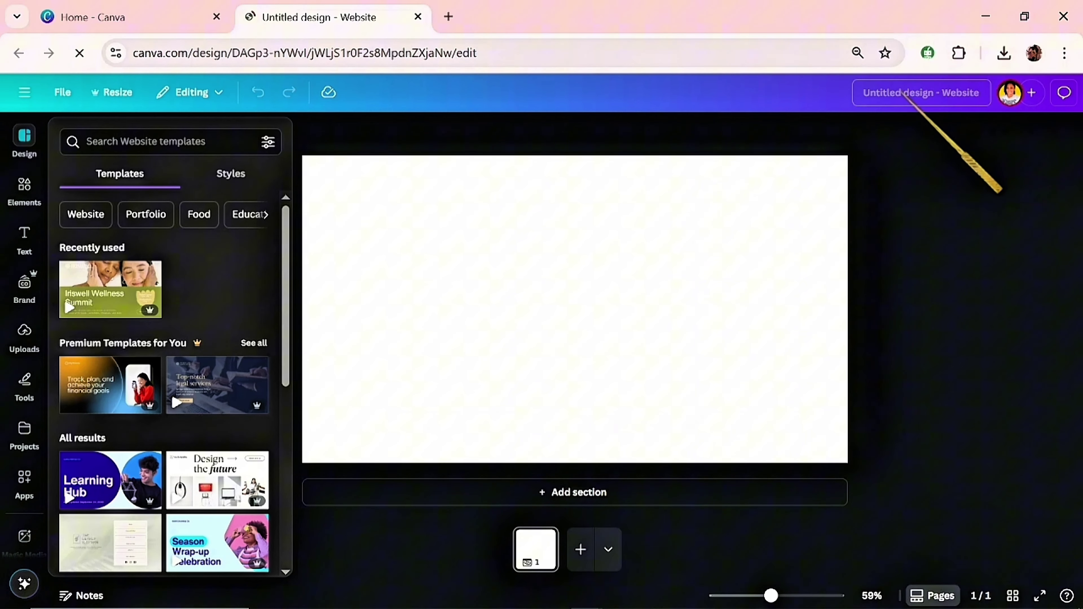
Step: Name the website design "Honomite Unisex Salon"
left_click(907, 93)
type("H")
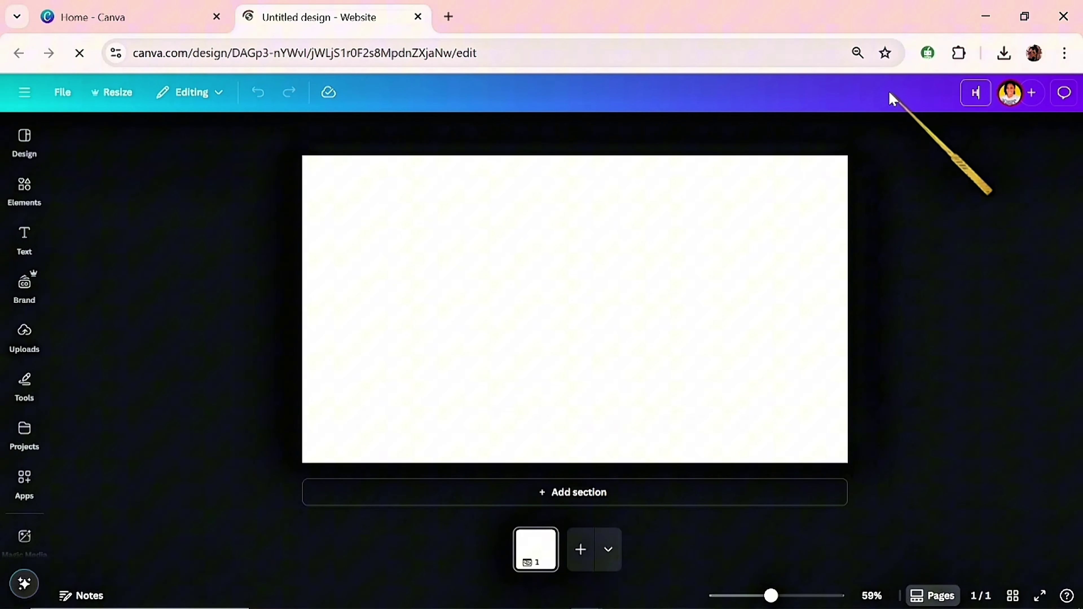
type("onomite Unisex Salon")
key("Return")
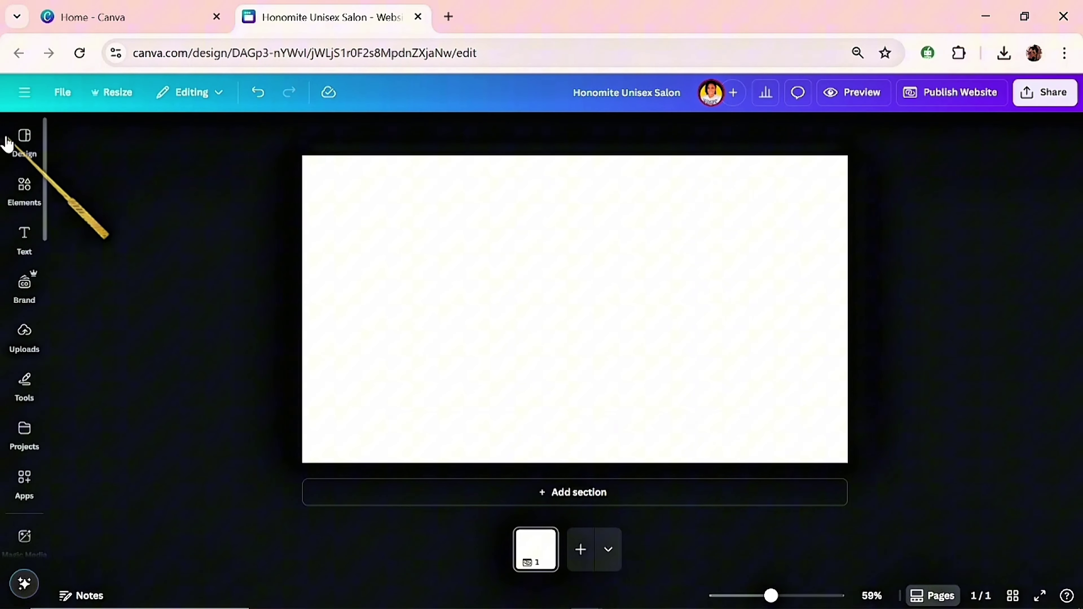
Step: Browse the available website templates and the suggested template categories
left_click(19, 140)
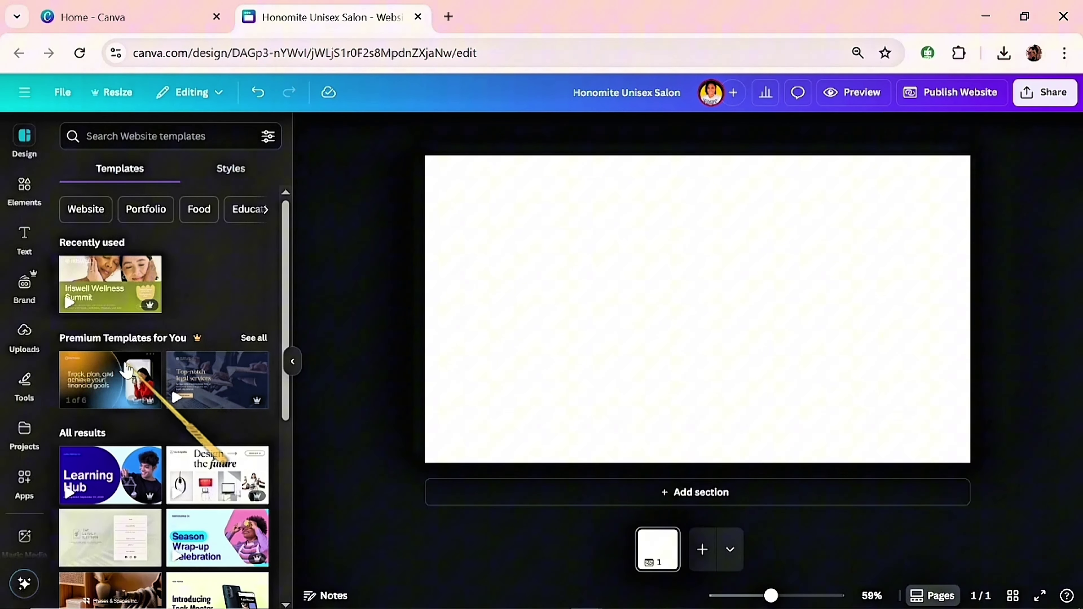
scroll(124, 350, "down", 15)
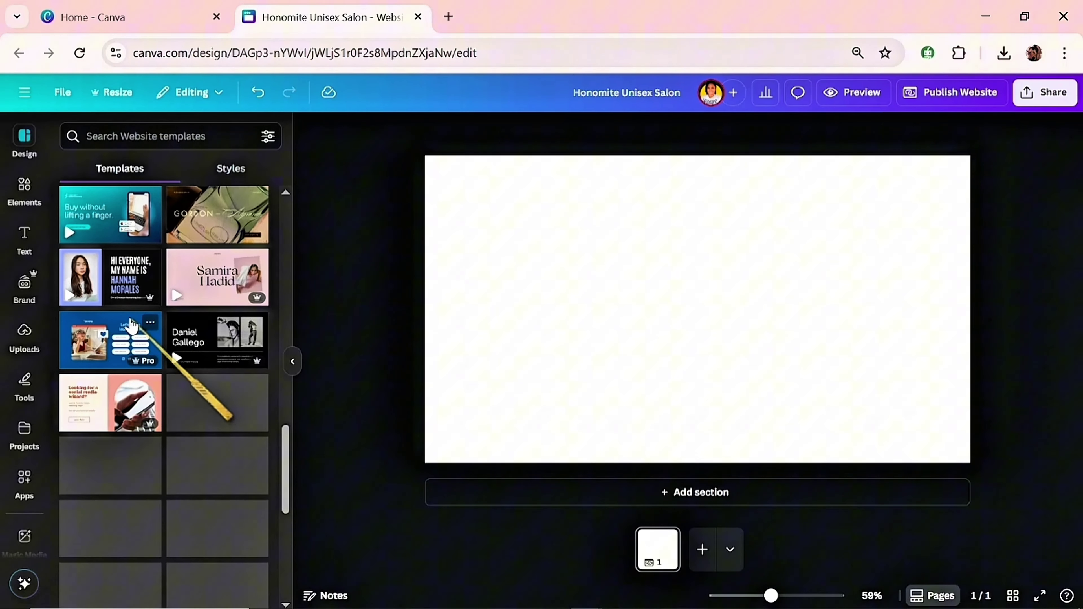
scroll(130, 326, "down", 2)
scroll(130, 326, "up", 10)
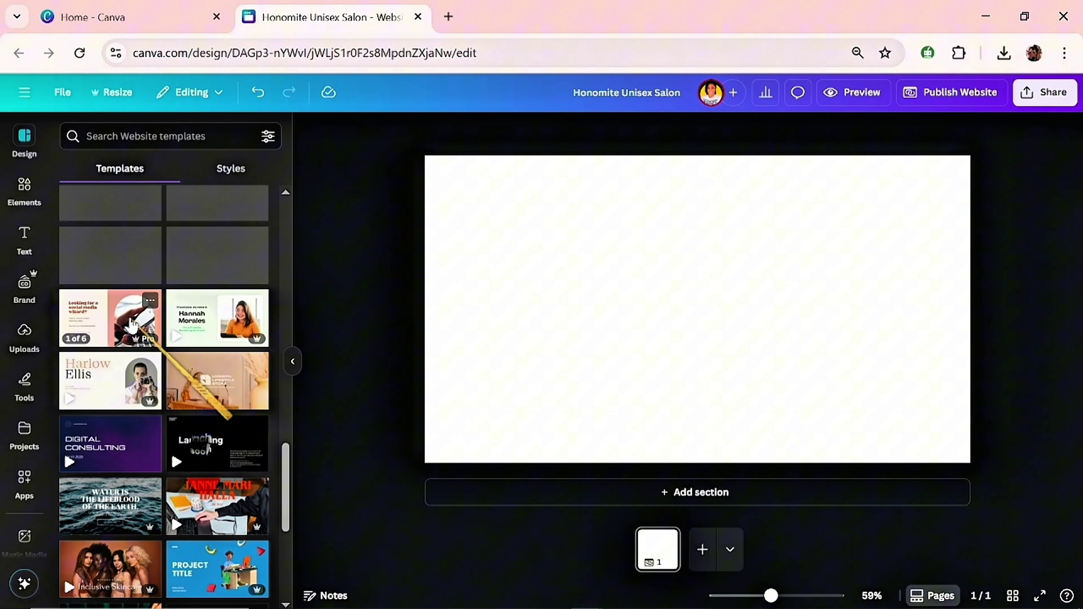
scroll(123, 311, "up", 10)
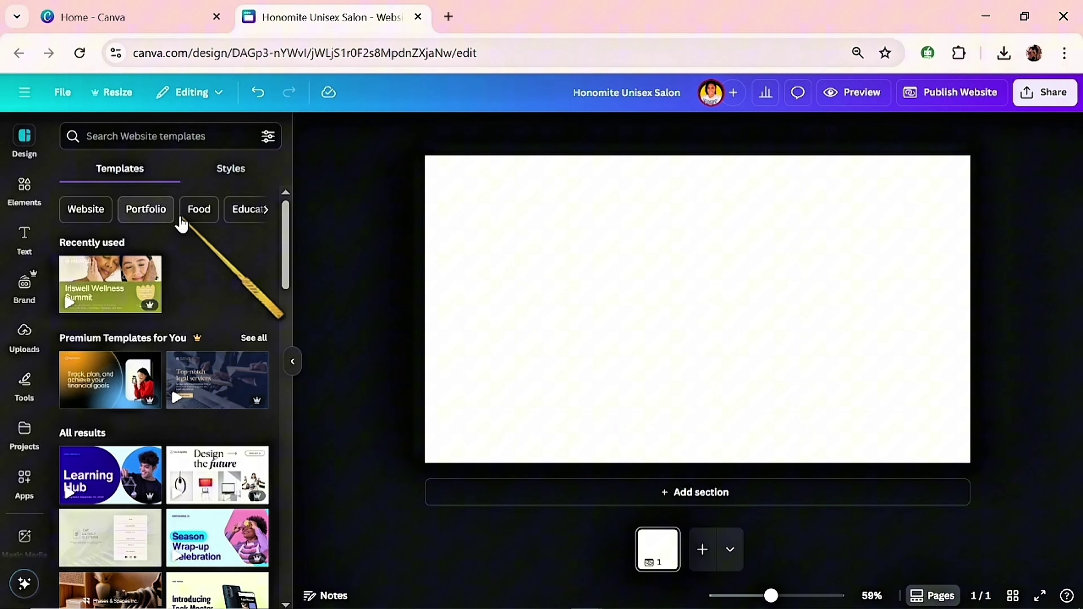
left_click(264, 210)
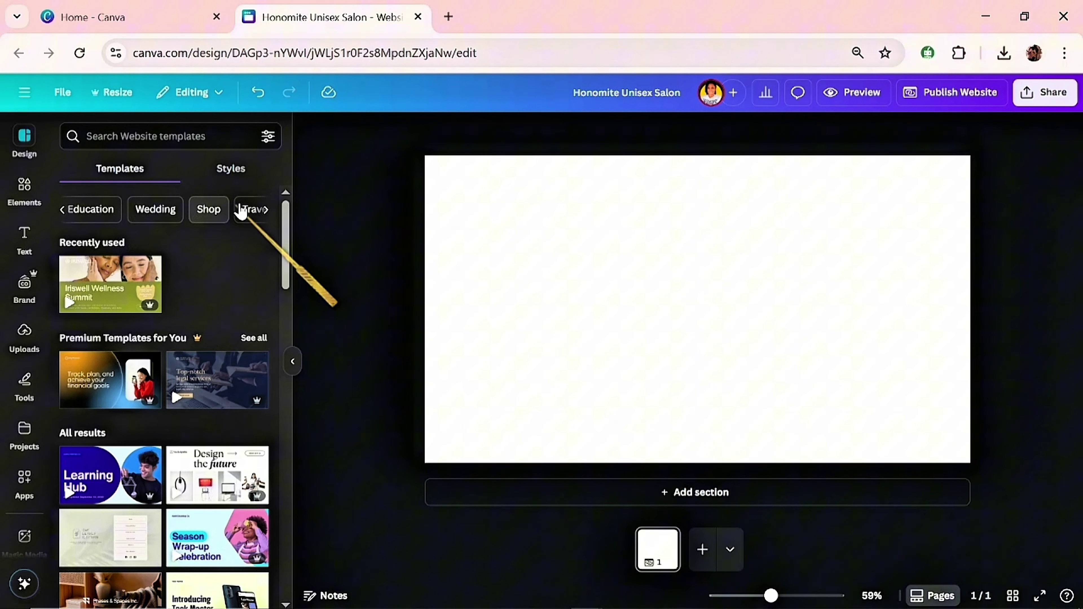
left_click(265, 210)
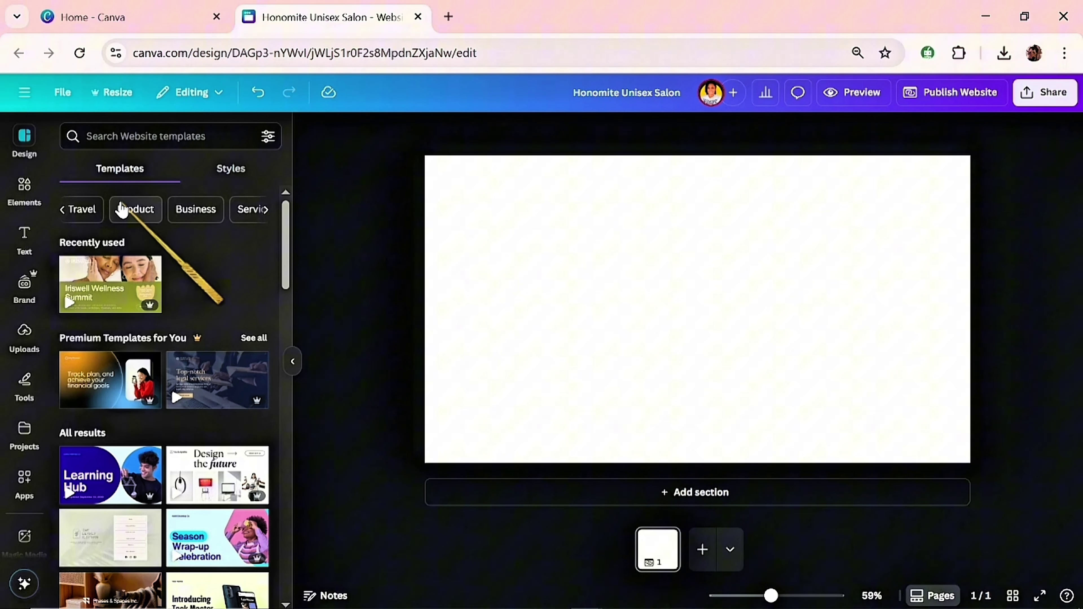
Step: Try the Product template category and clear that search
left_click(122, 209)
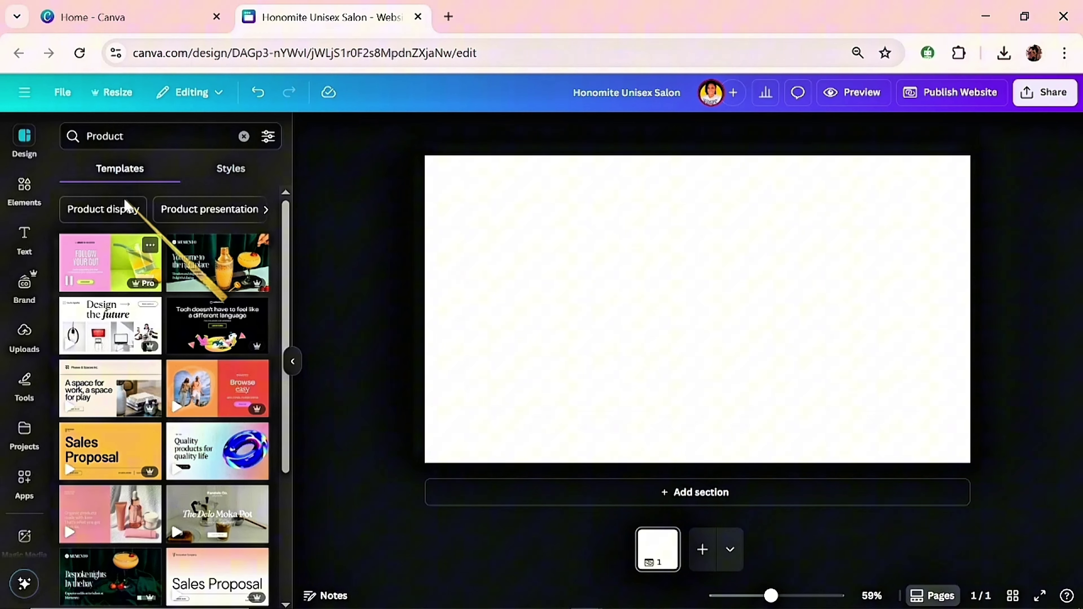
left_click(135, 137)
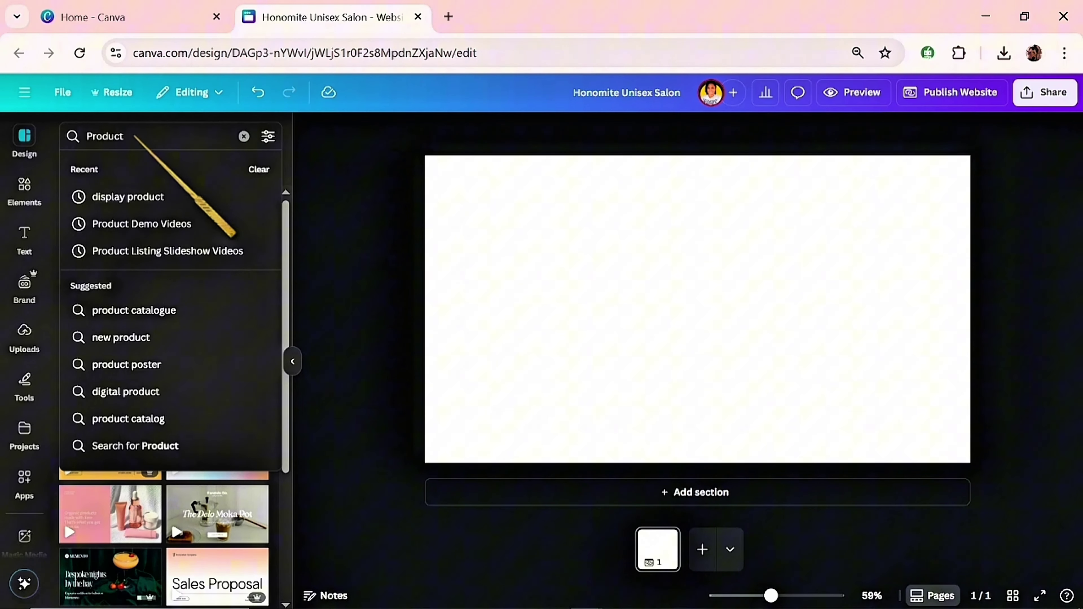
left_click(244, 137)
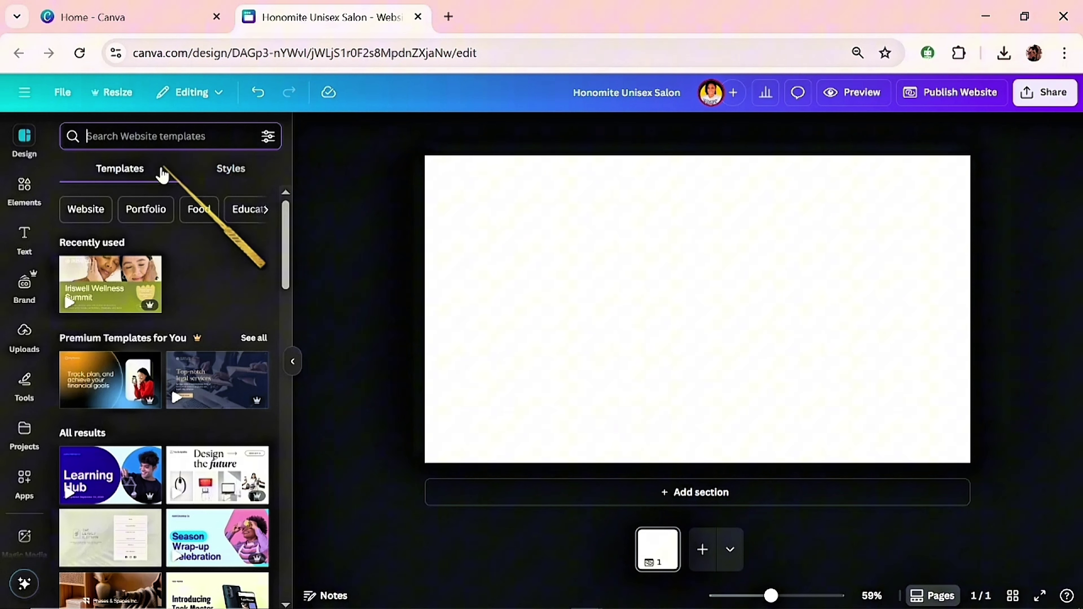
Step: Filter templates by Website and apply the opening section of "Law Firm Website in Red Grey White Sleek Corporate Style" to the blank page
left_click(99, 210)
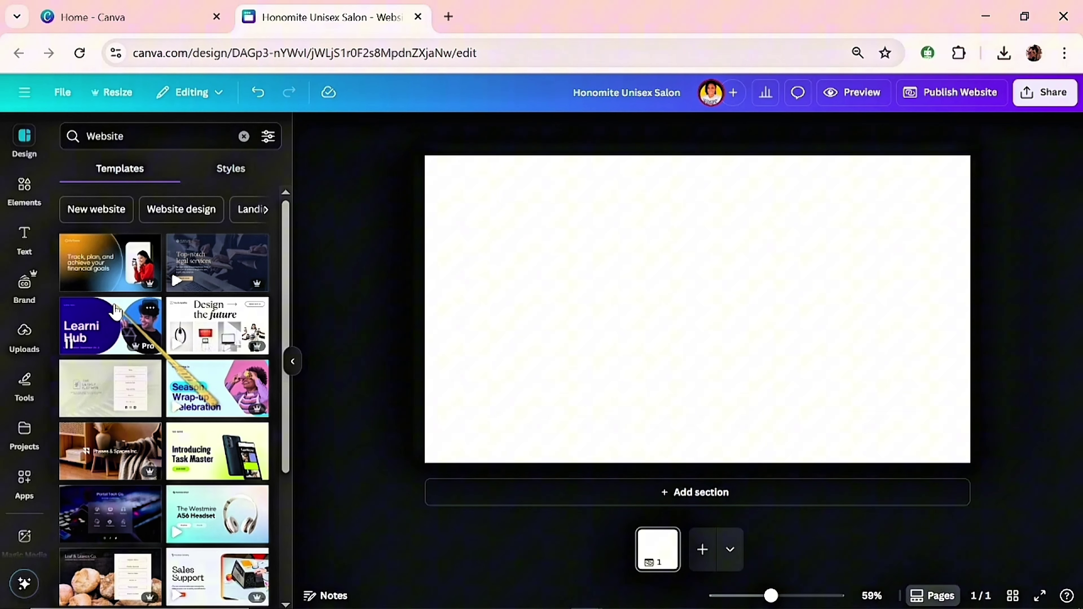
scroll(116, 325, "down", 3)
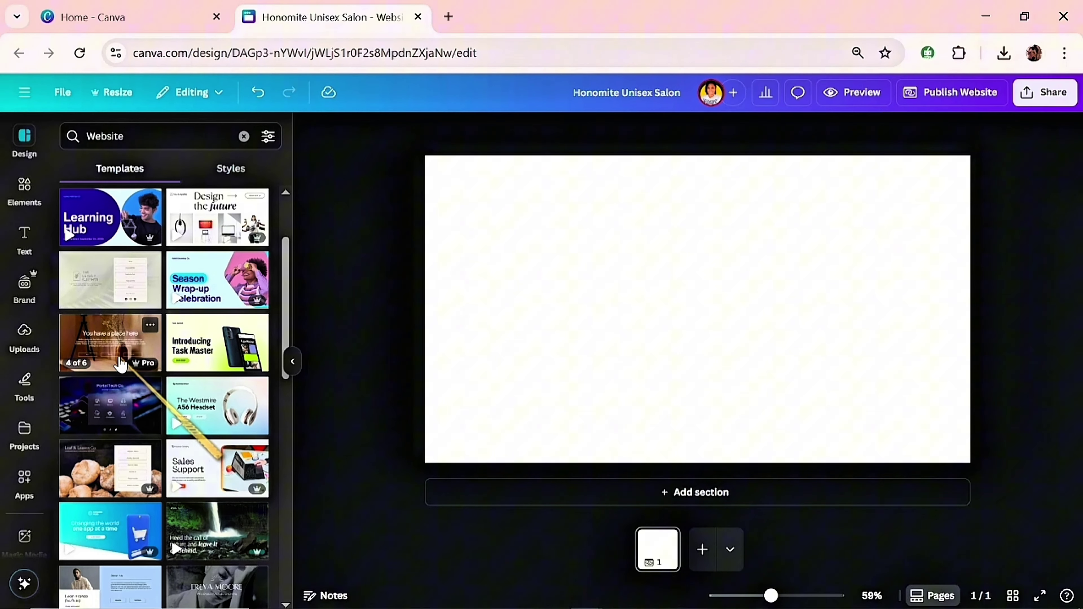
scroll(120, 364, "up", 1)
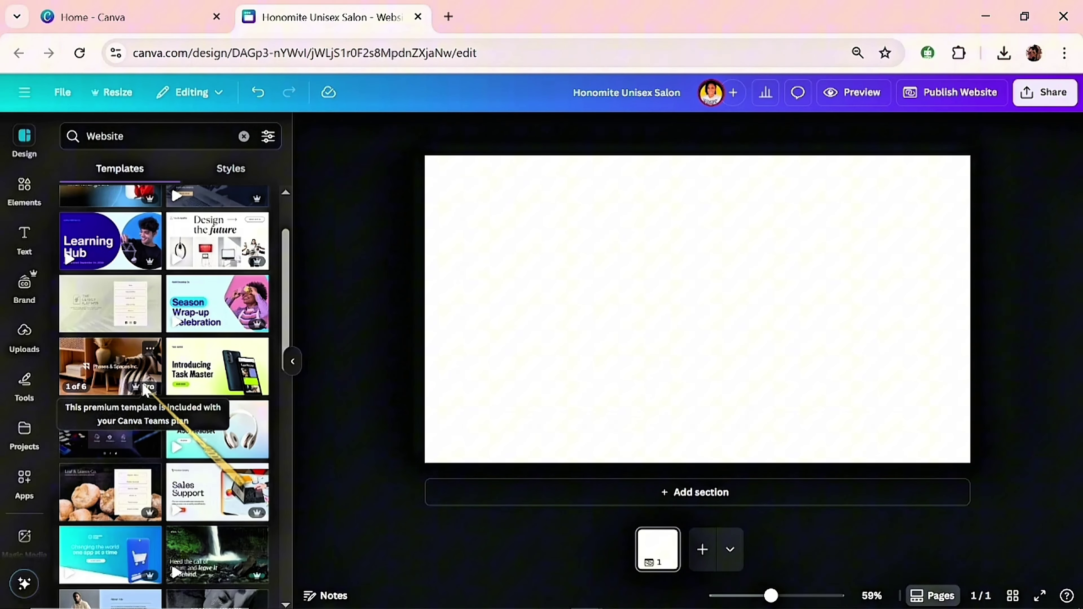
scroll(136, 393, "down", 5)
left_click(128, 395)
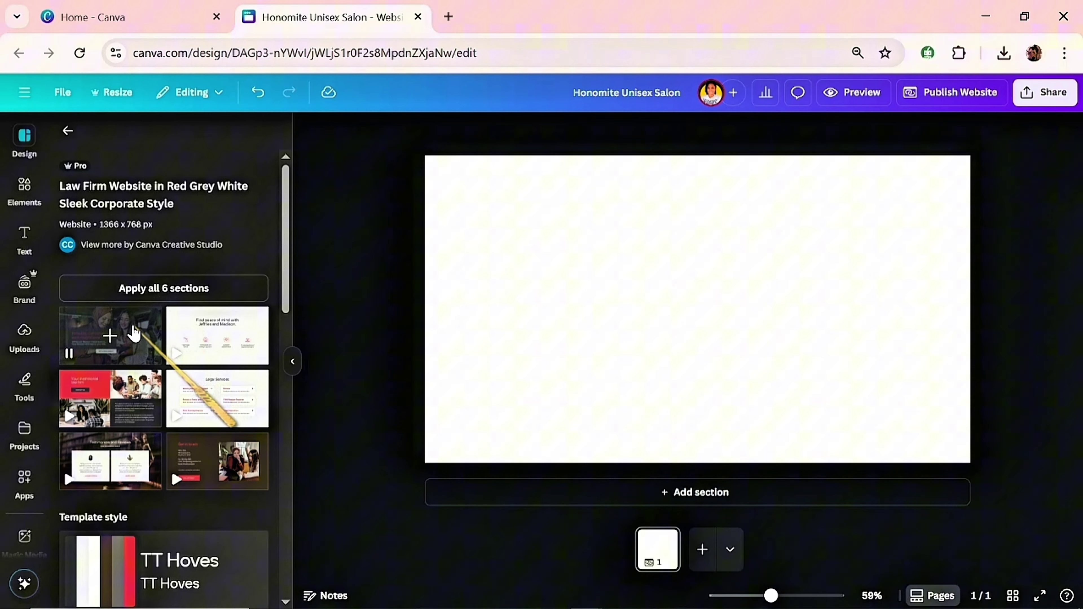
left_click(134, 333)
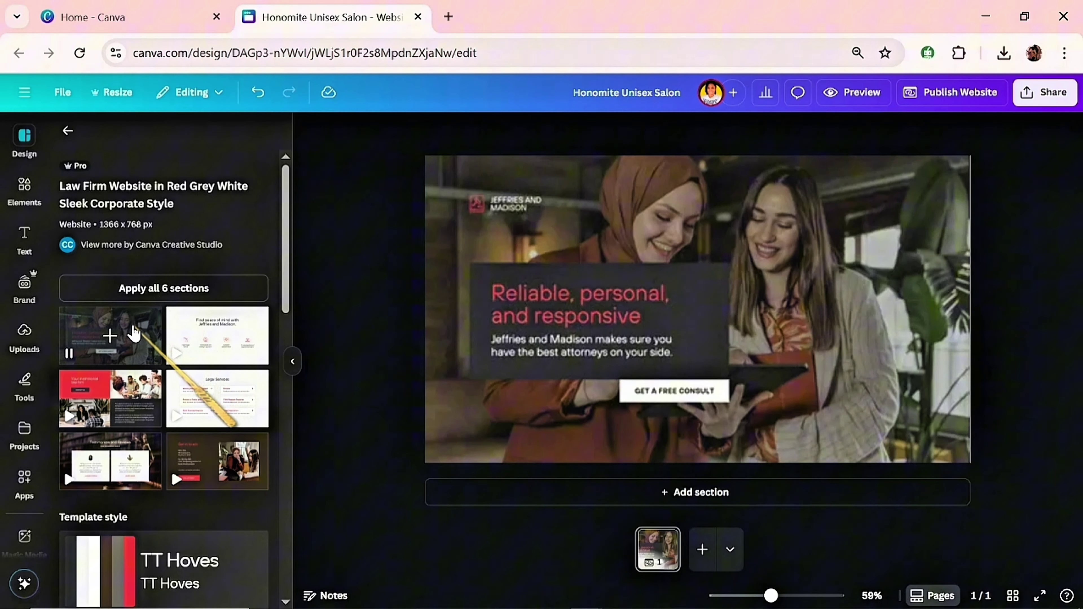
Step: Add a second page and apply the law firm template's "Get in touch" section to it
scroll(436, 284, "down", 2)
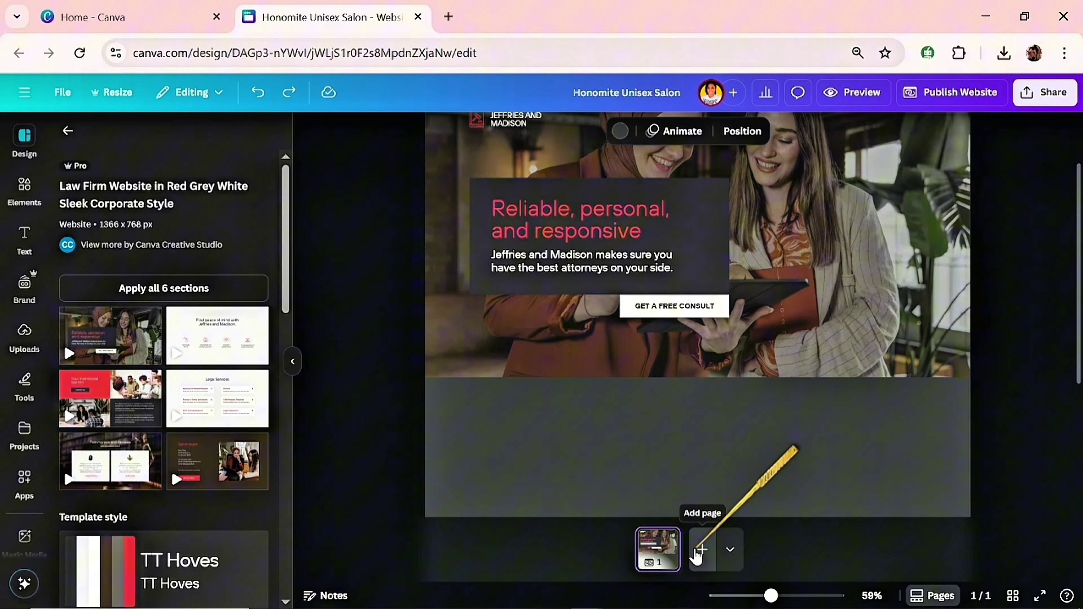
left_click(698, 551)
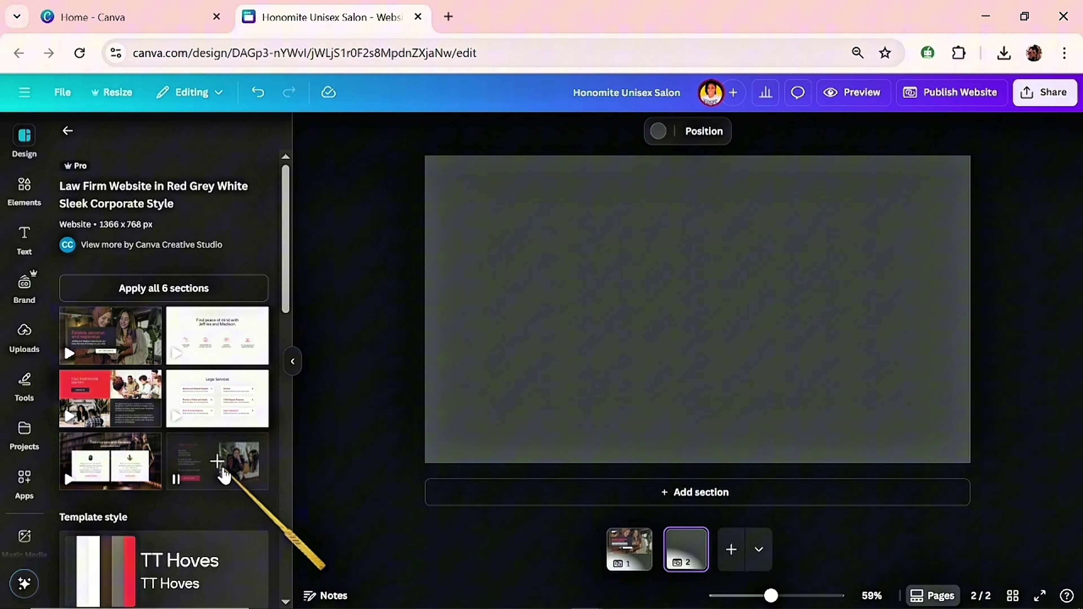
left_click(222, 473)
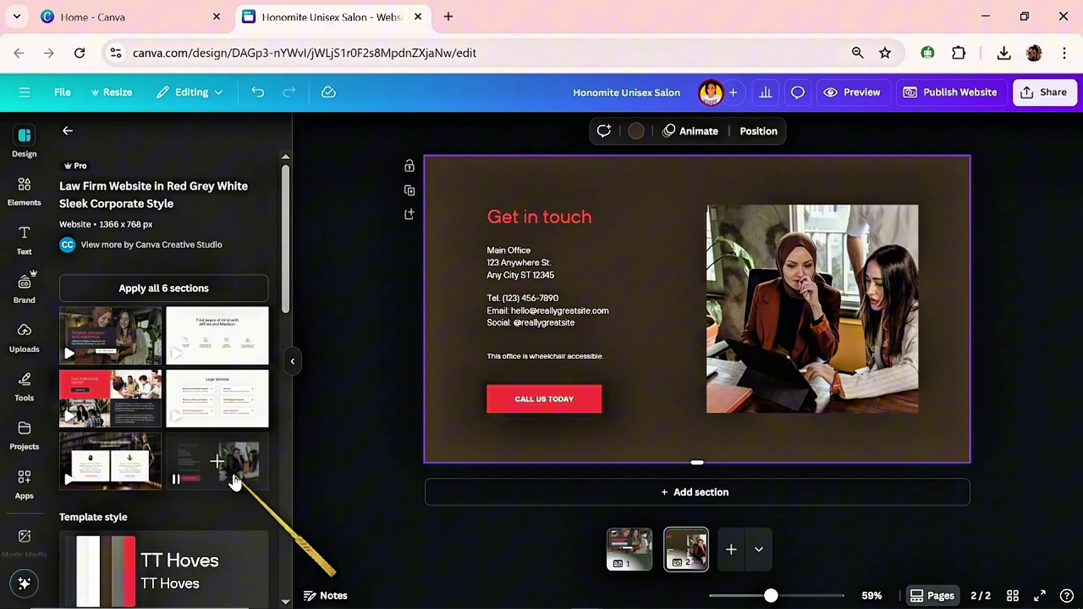
Step: Set the title of the first page to "Home"
left_click(636, 550)
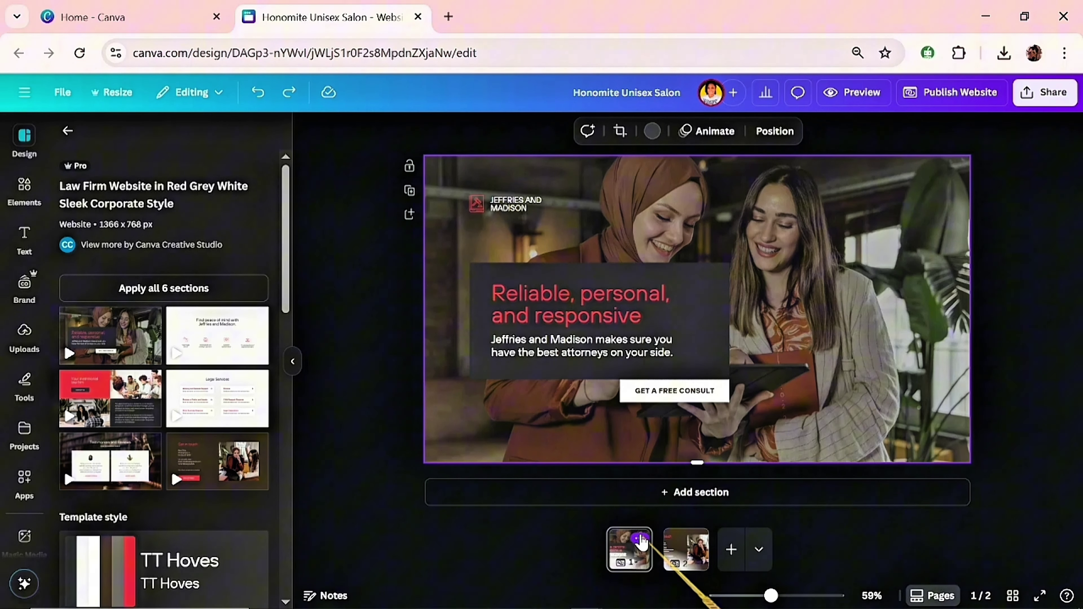
left_click(639, 539)
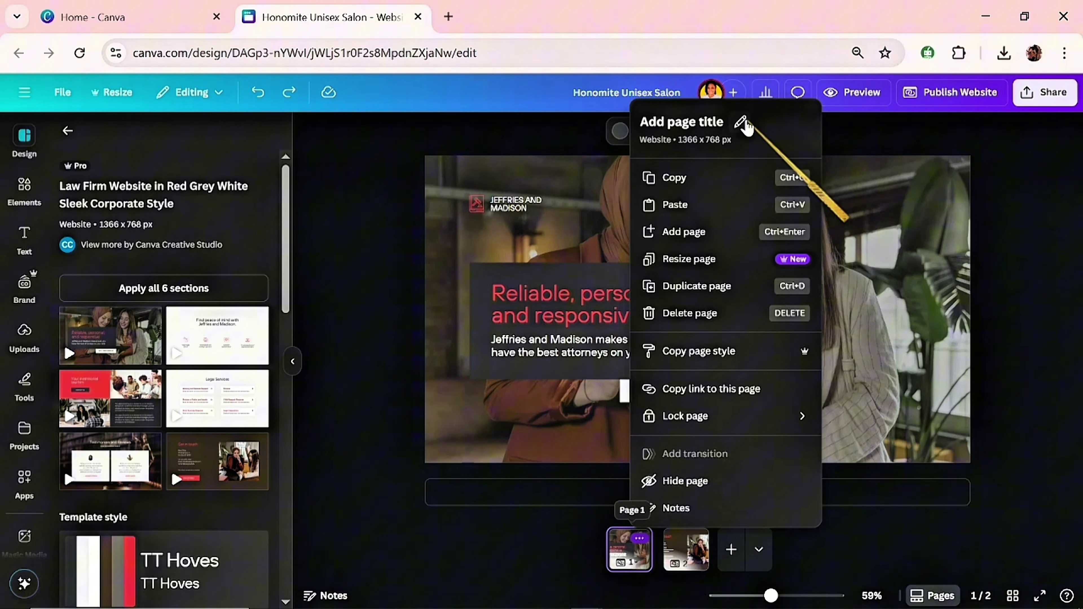
left_click(742, 123)
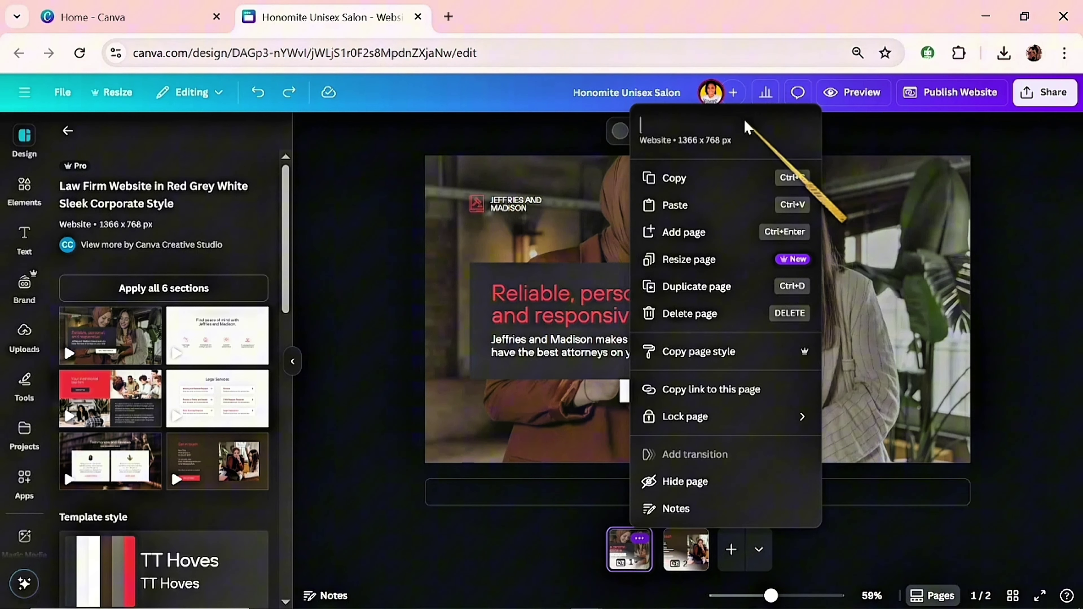
type("Ho")
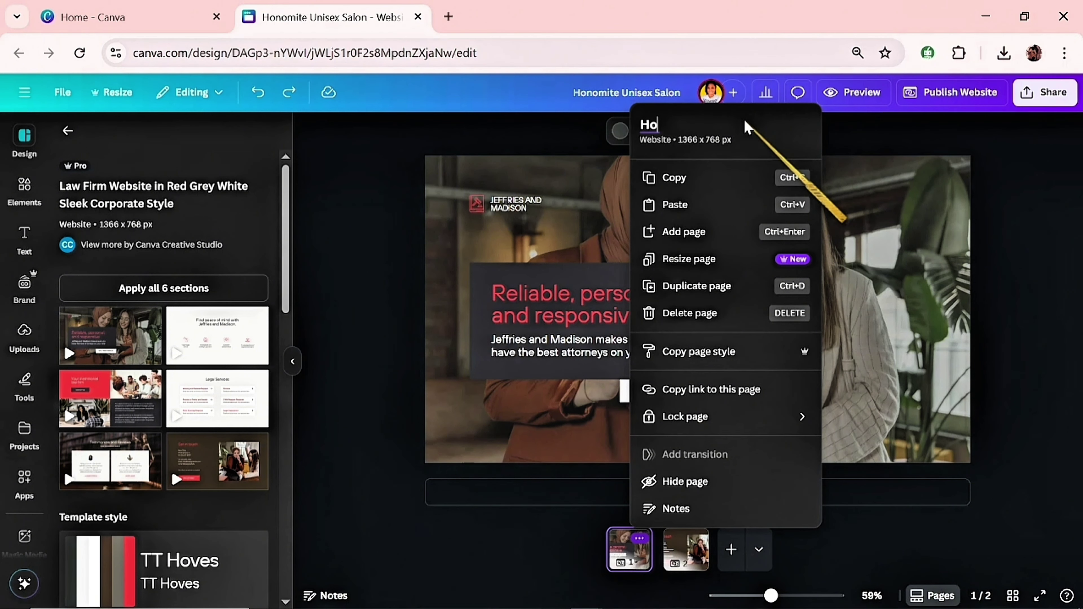
key("Return")
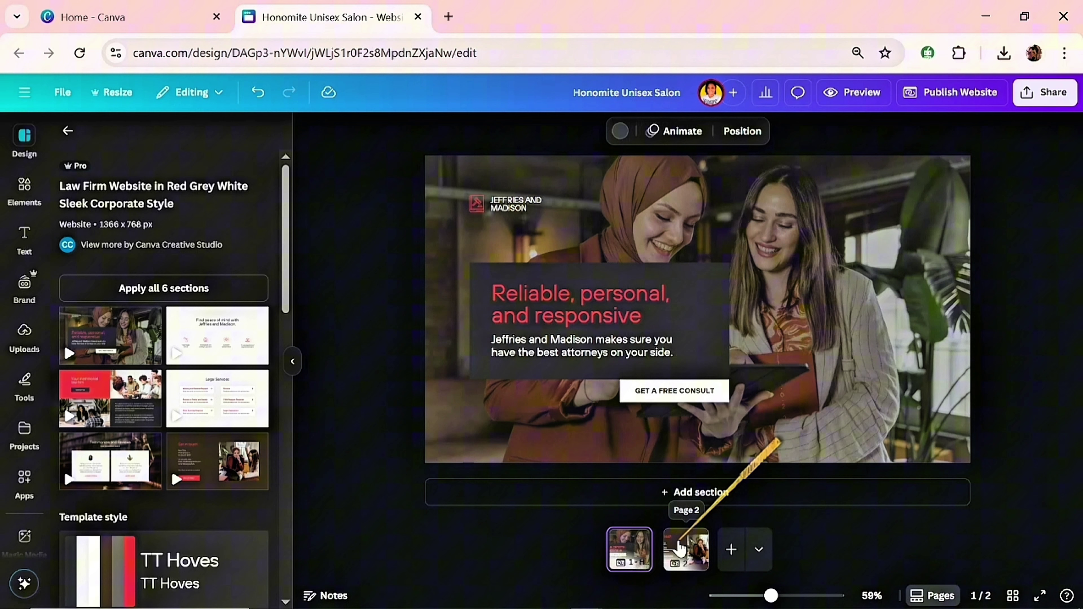
Step: Set the title of the second page, which holds the contact section, to "Contact Us"
left_click(679, 548)
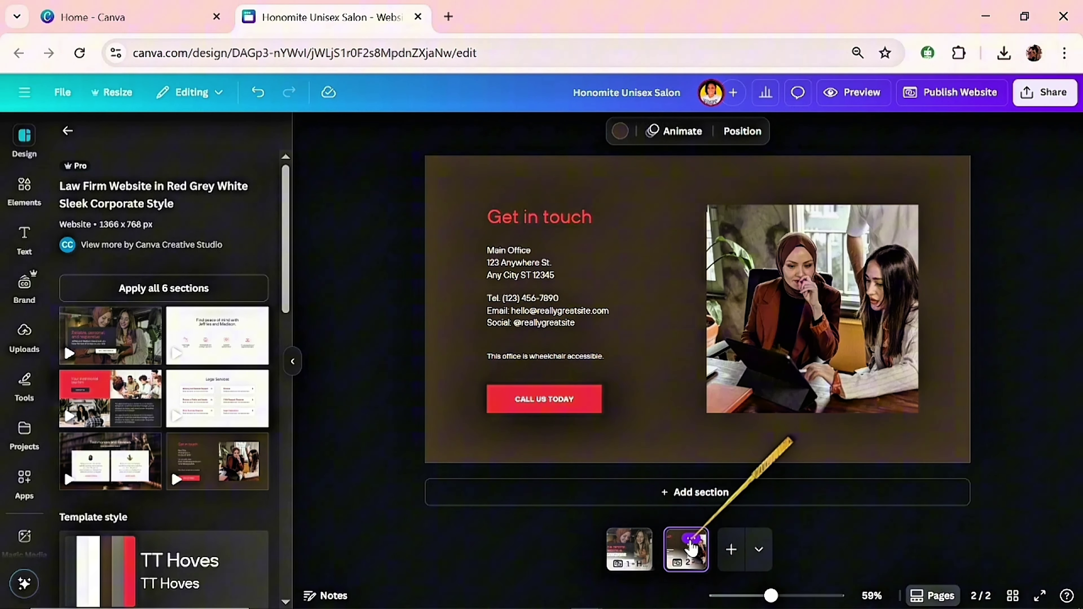
left_click(691, 539)
left_click(727, 127)
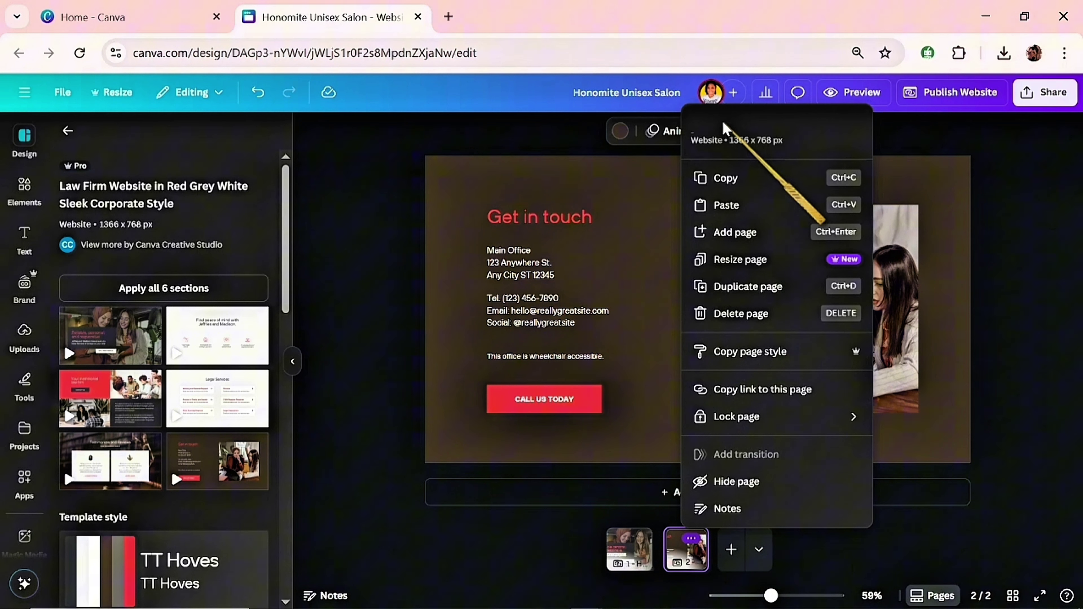
type("c")
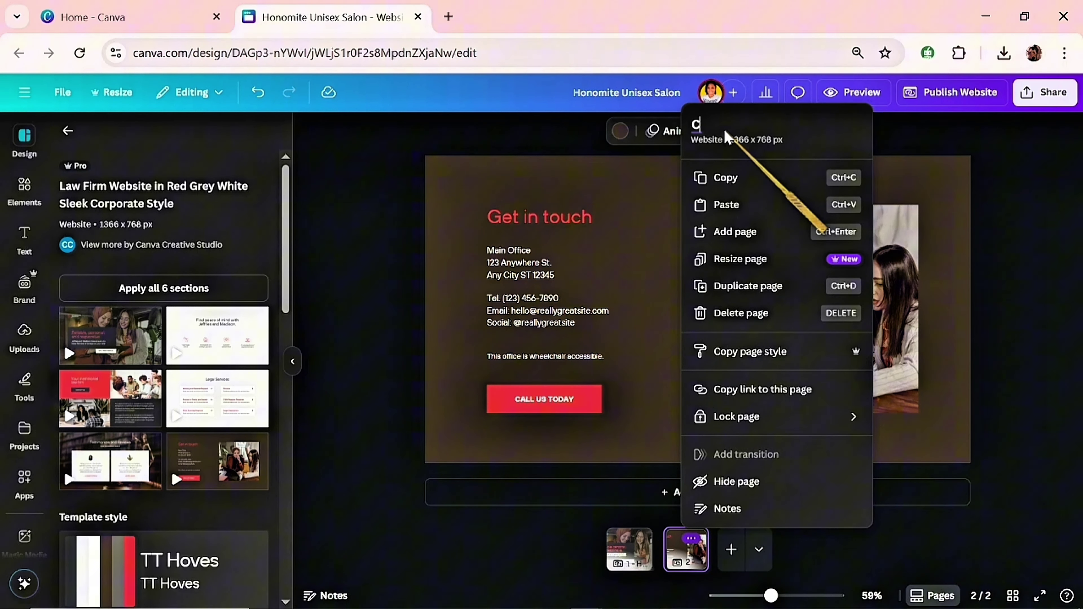
type("ontact Us")
key("Return")
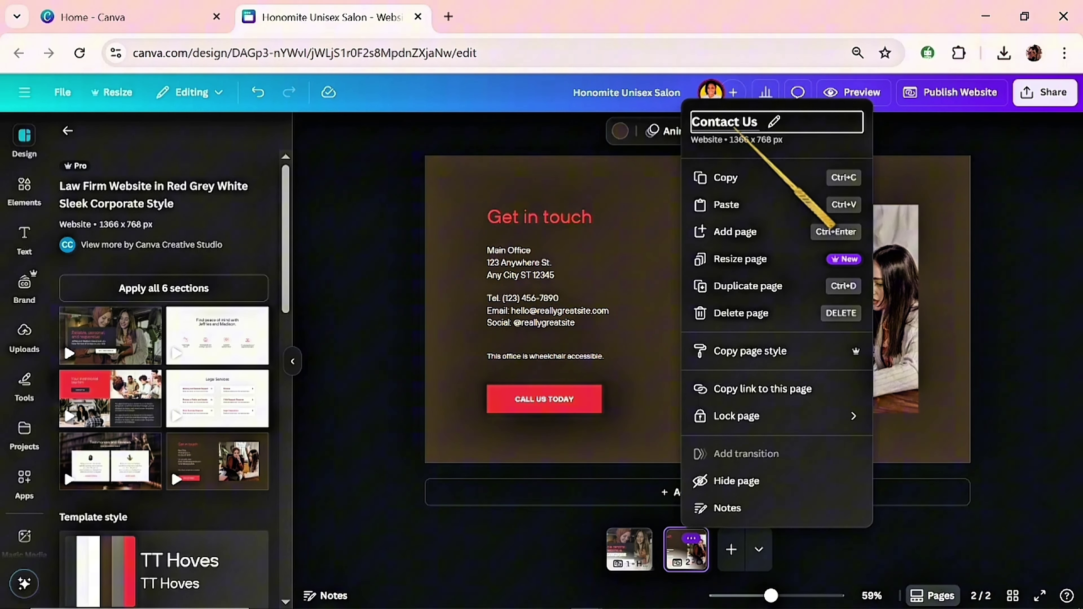
left_click(564, 562)
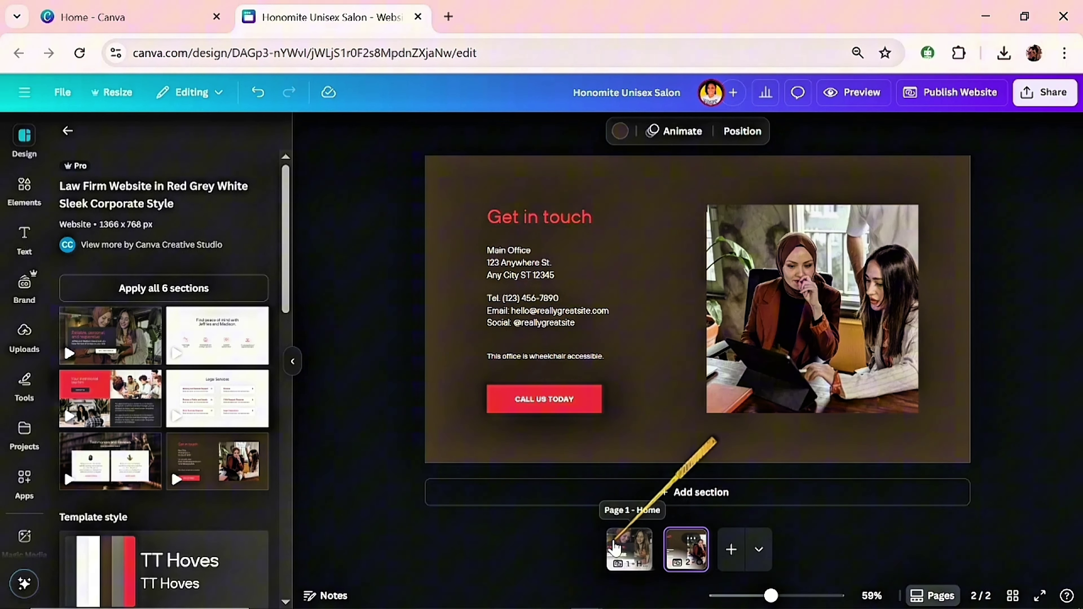
Step: Delete the law firm logo from the Home hero and change its text to "Honomite Unisex Salon" and "Your Home for Exquisite Dreadlocks!"
left_click(614, 548)
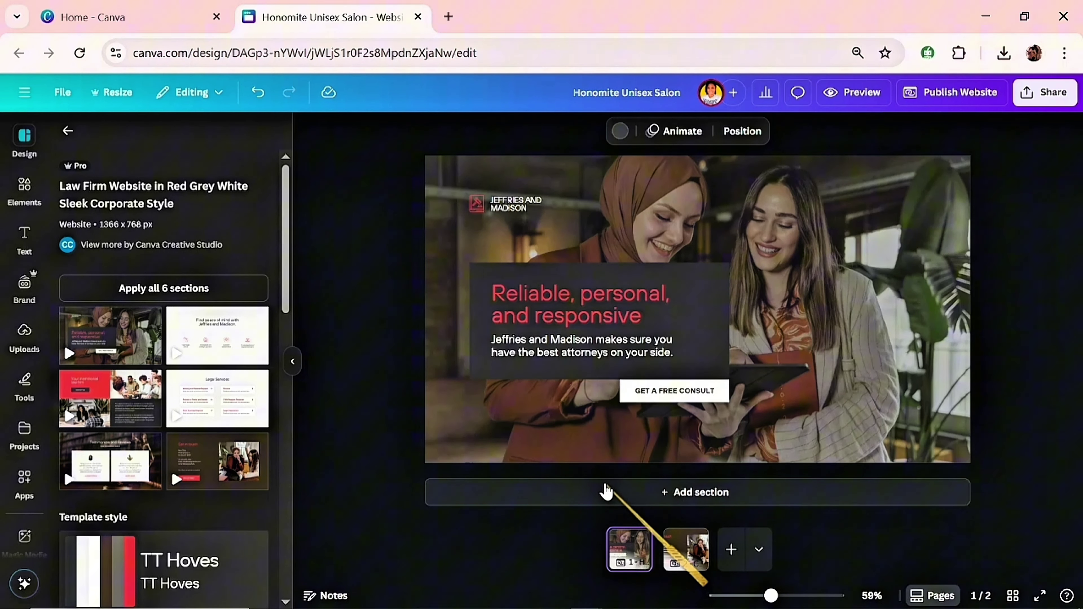
left_click(554, 273)
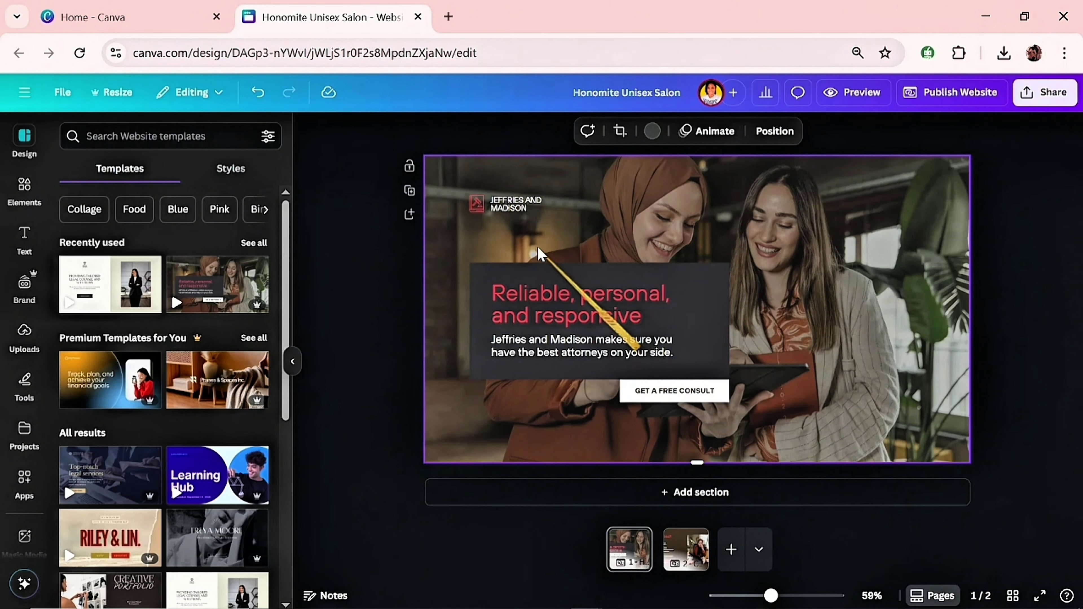
left_click(501, 213)
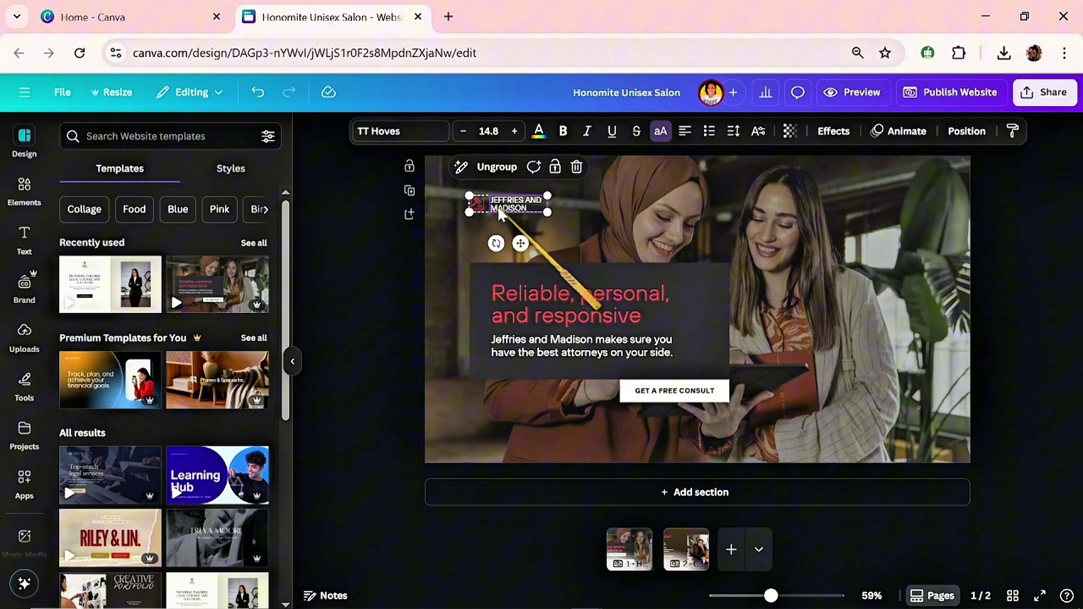
left_click(577, 168)
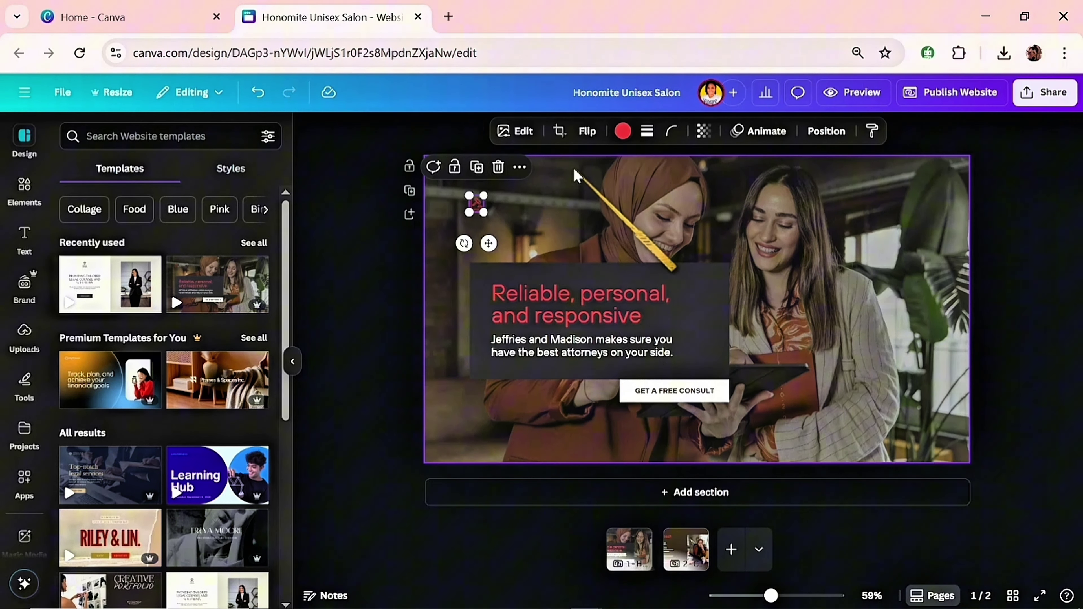
left_click(498, 167)
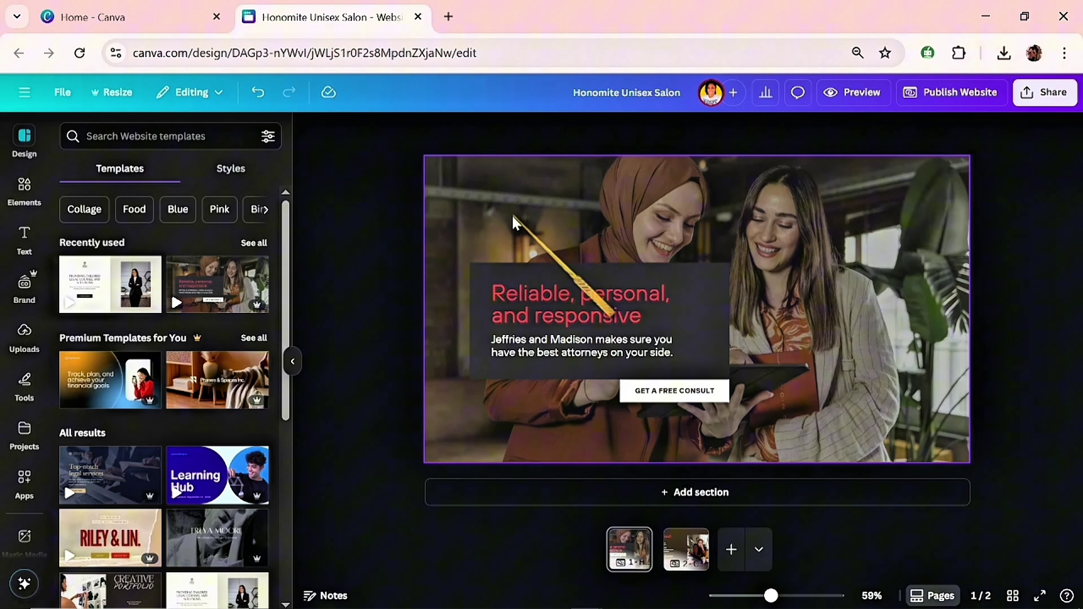
mouse_move(512, 276)
left_mouse_down()
mouse_move(513, 285)
mouse_move(511, 271)
left_mouse_up()
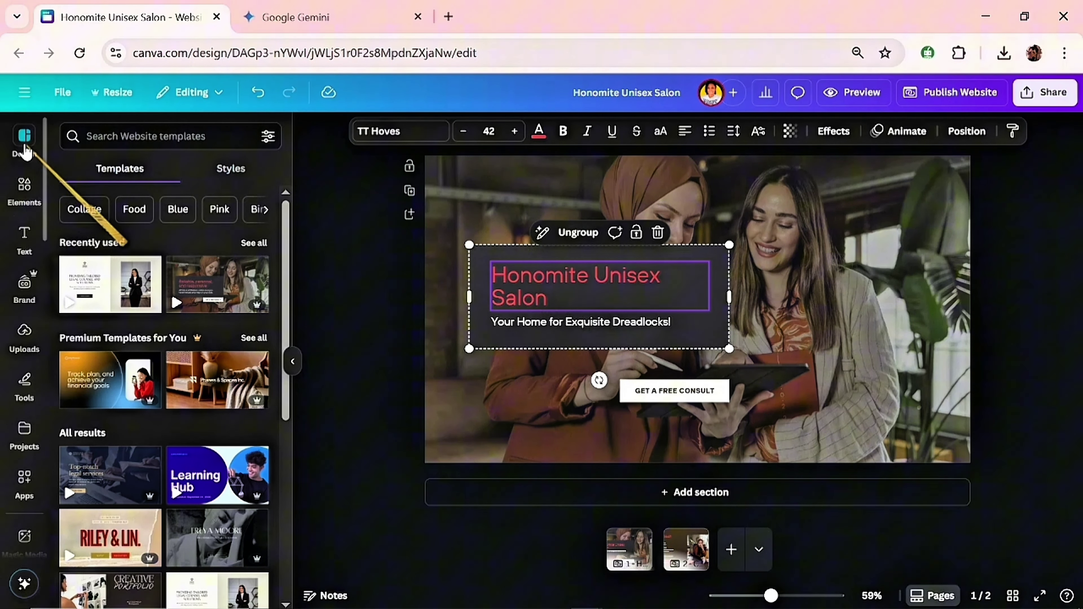
Step: Apply the font set combining Arbutus Slab and Barlow Bold to all pages of the website
left_click(24, 147)
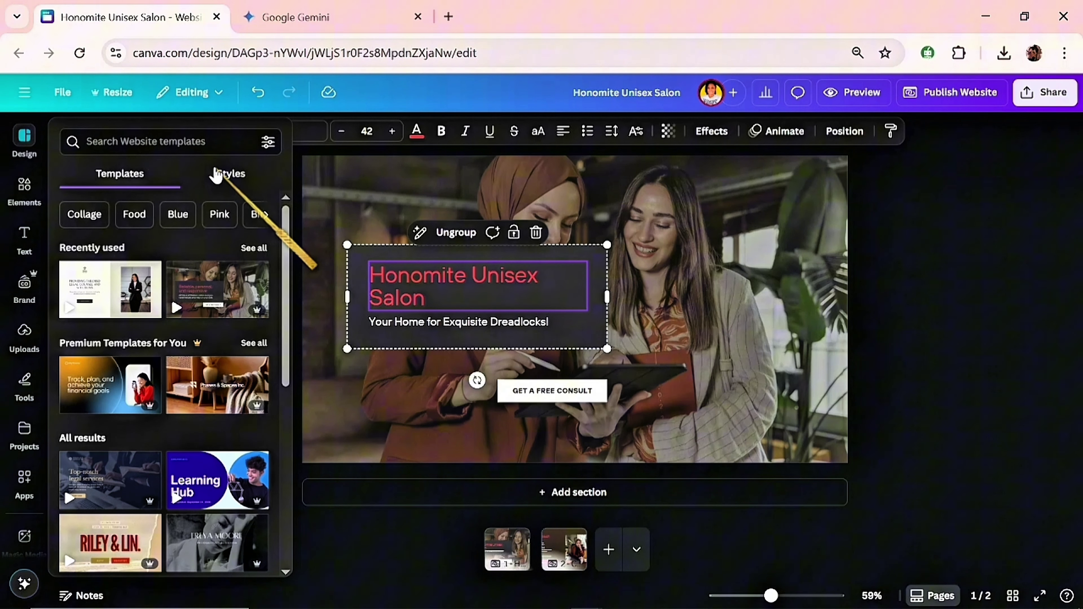
left_click(217, 174)
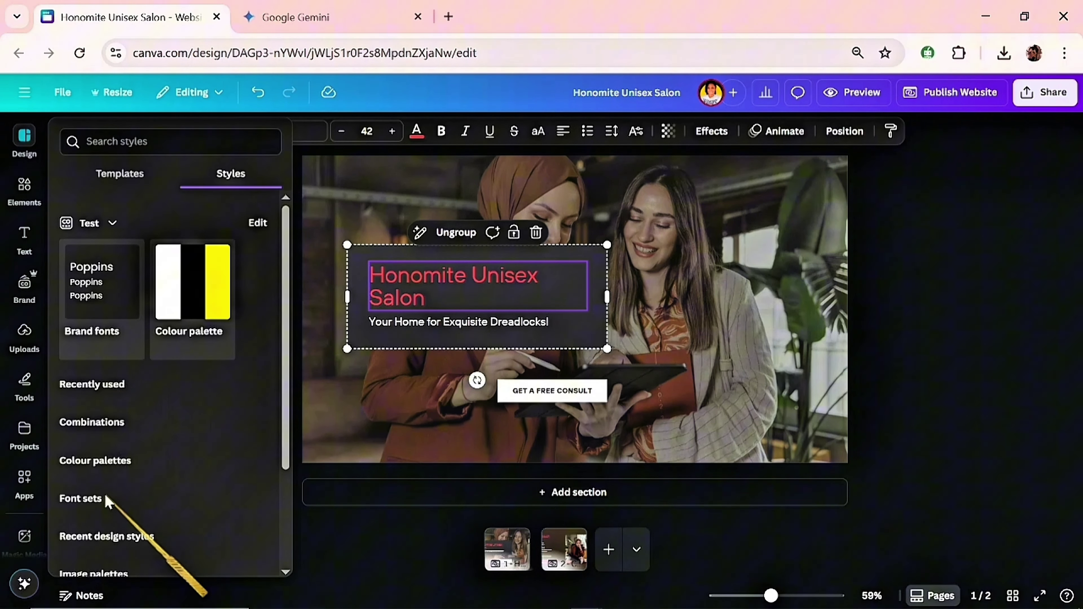
scroll(207, 427, "down", 6)
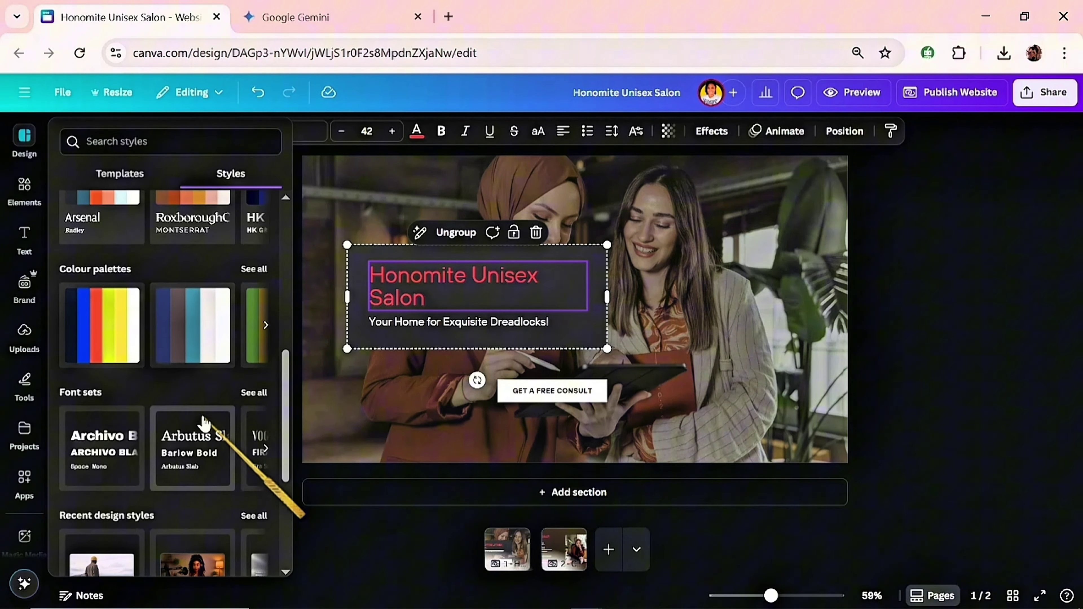
left_click(247, 395)
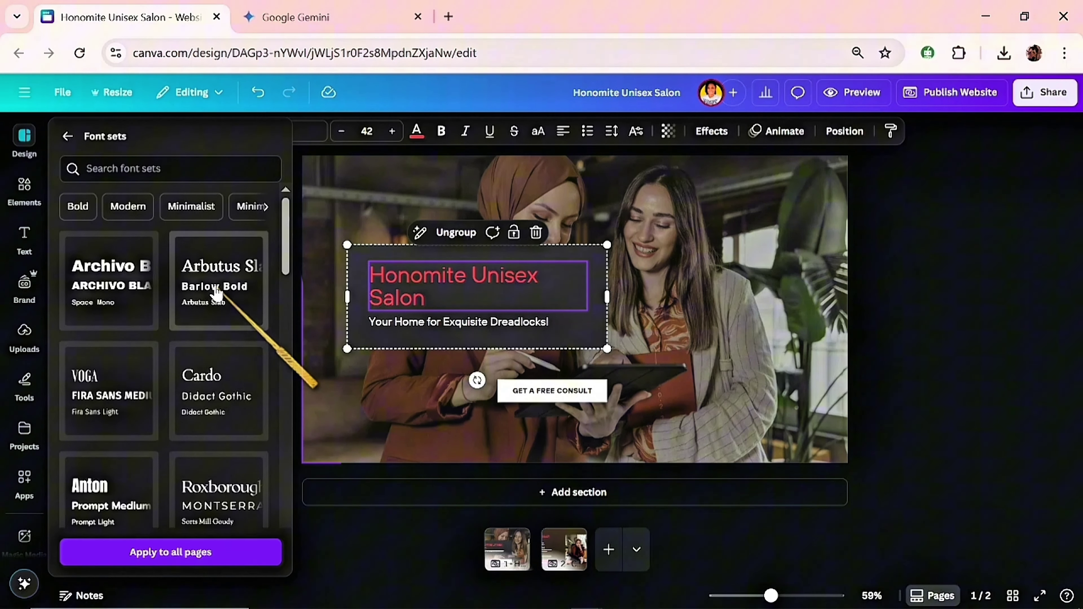
left_click(217, 294)
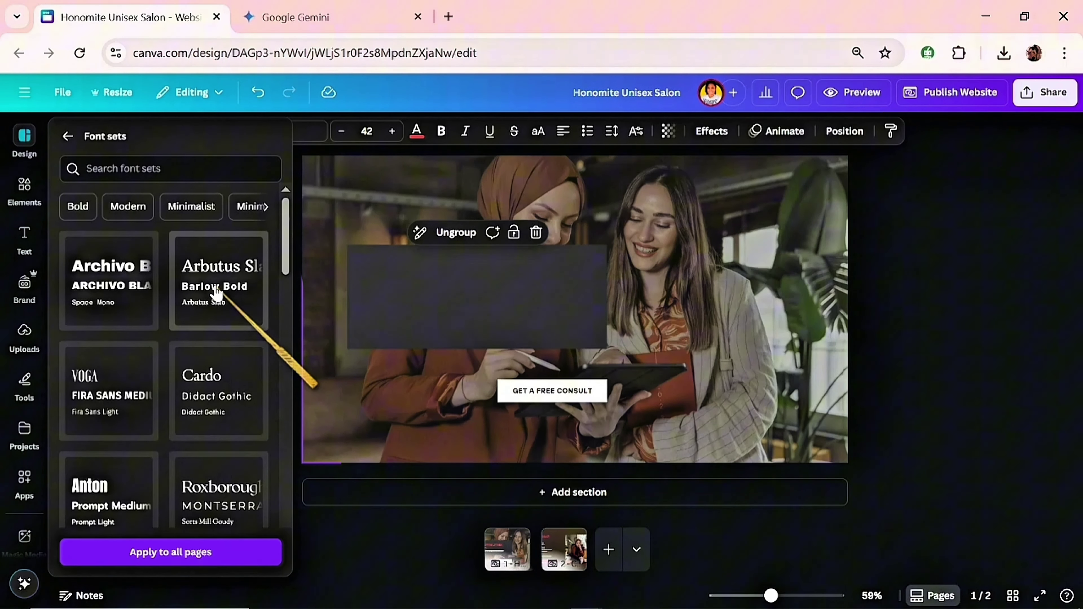
left_click(173, 554)
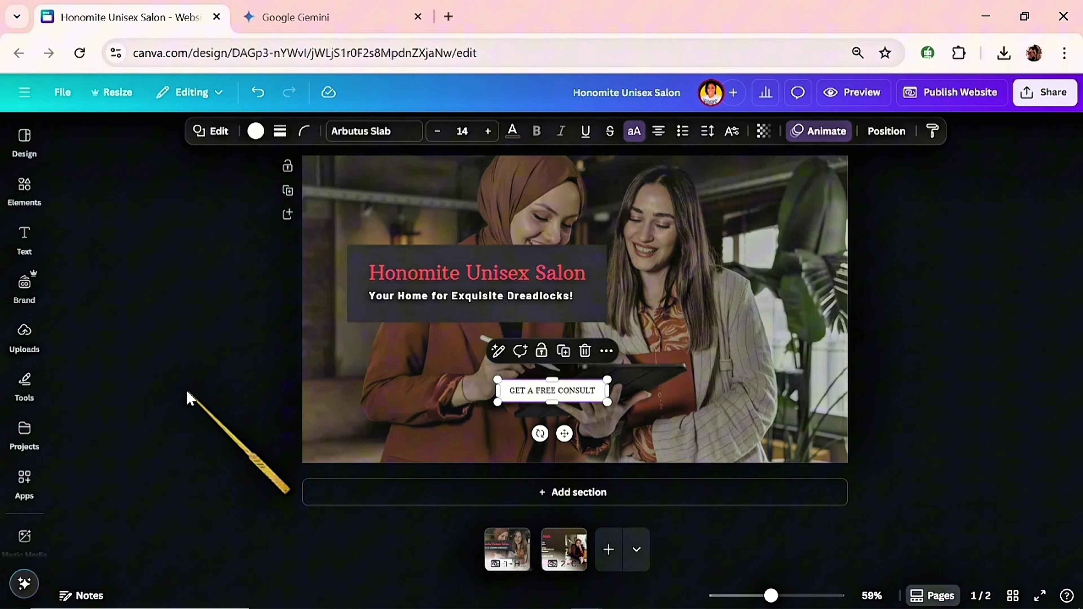
Step: Replace the Home hero's background with a dreadlocks photo from the "Honomite Unisex Salon" project folder and adjust its crop
left_click(5, 433)
left_click(12, 408)
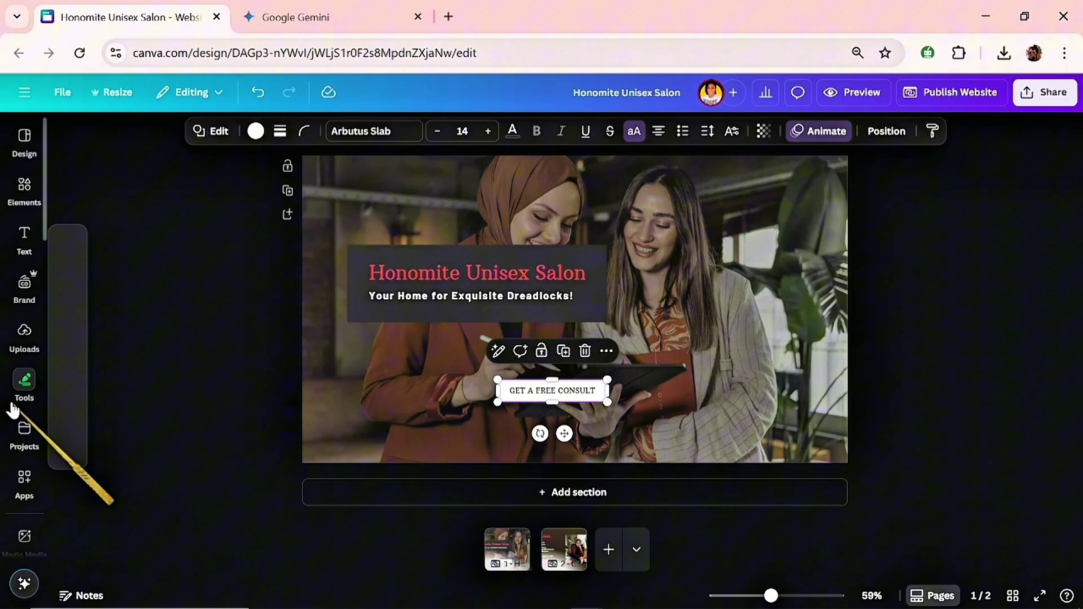
left_click(24, 427)
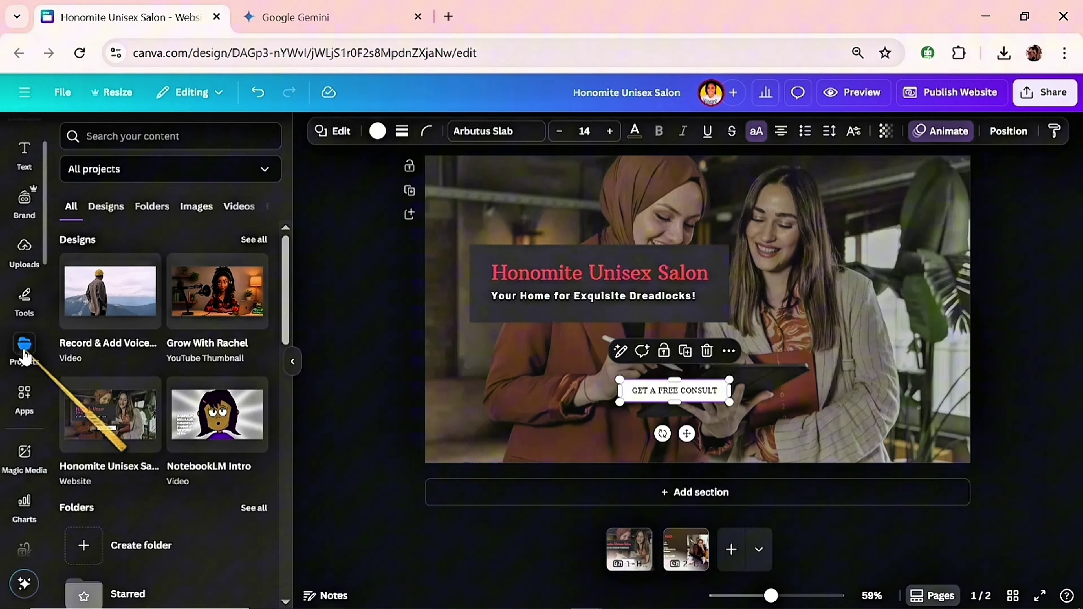
left_click(135, 208)
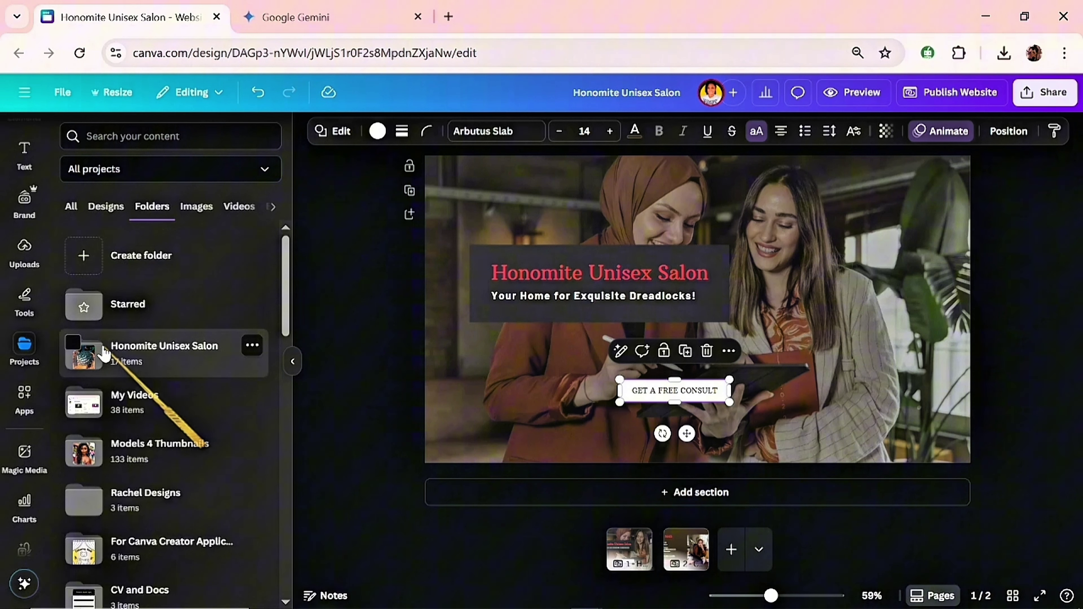
left_click(105, 353)
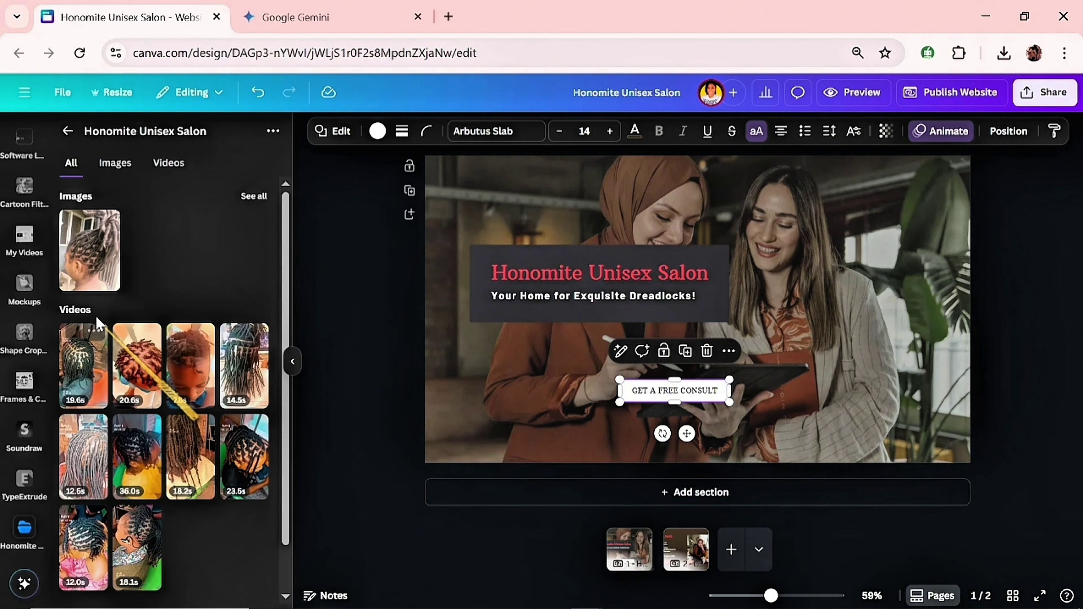
left_click(112, 164)
left_click_drag(196, 262, 550, 449)
double_click(546, 367)
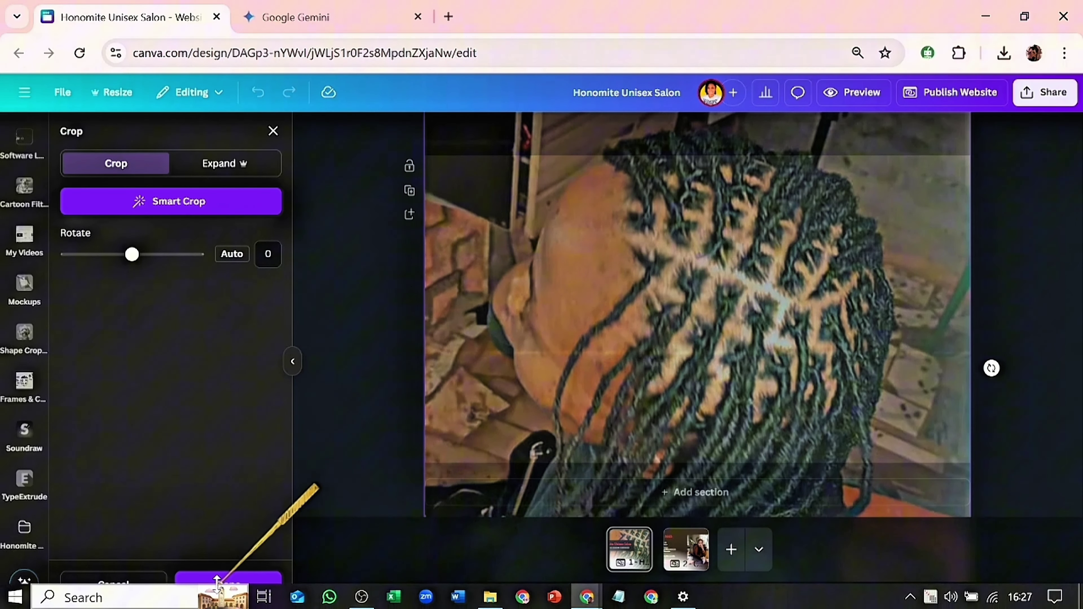
left_click(217, 583)
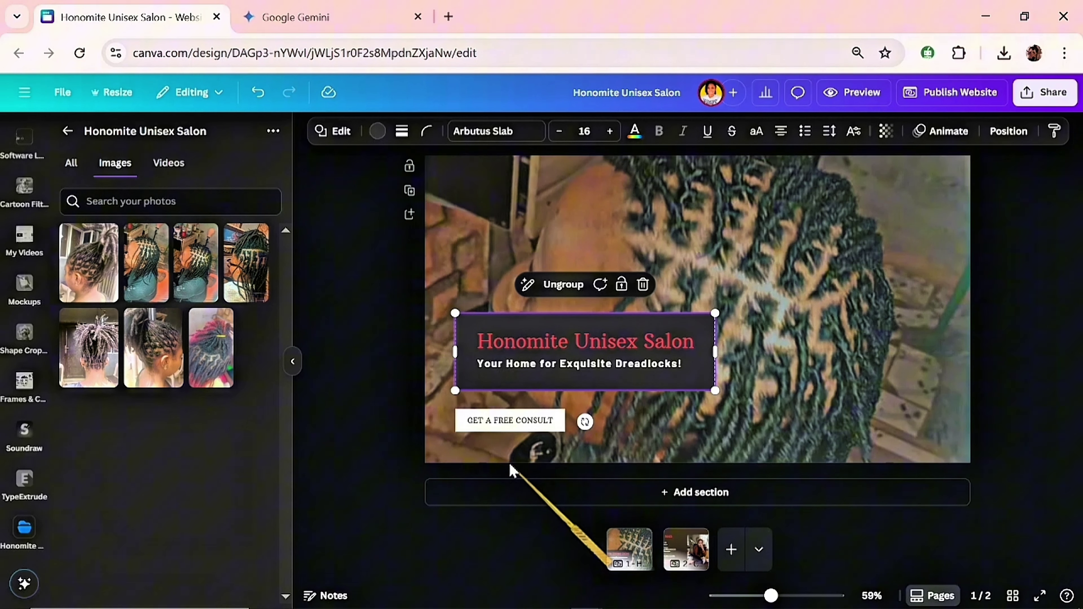
Step: Add a blank section below the Home hero and fill it with the orange photo colour taken from the hero image
left_click(511, 492)
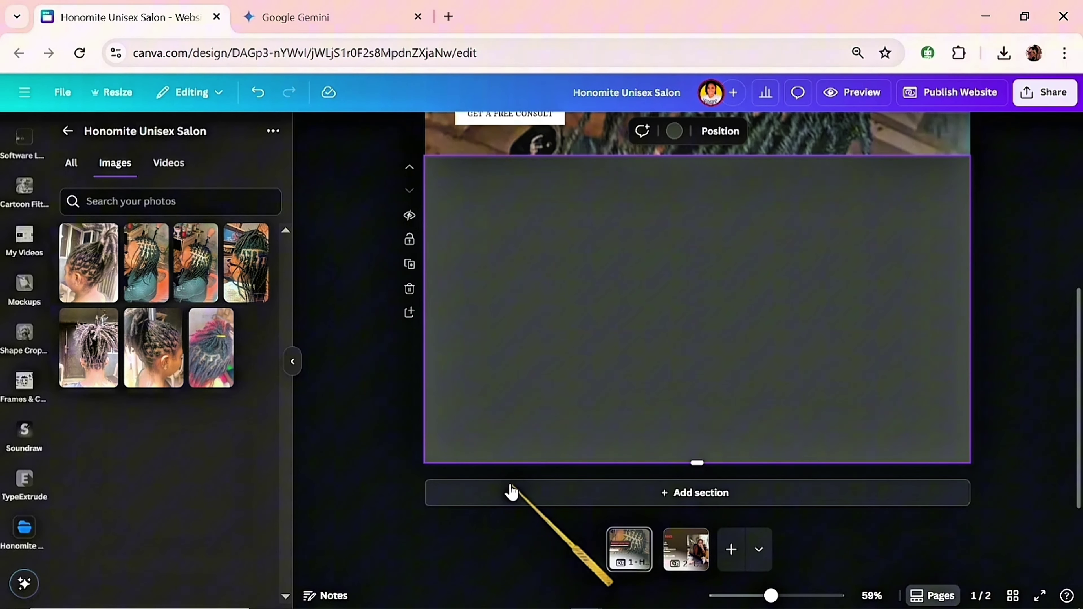
left_click(678, 134)
left_click(253, 435)
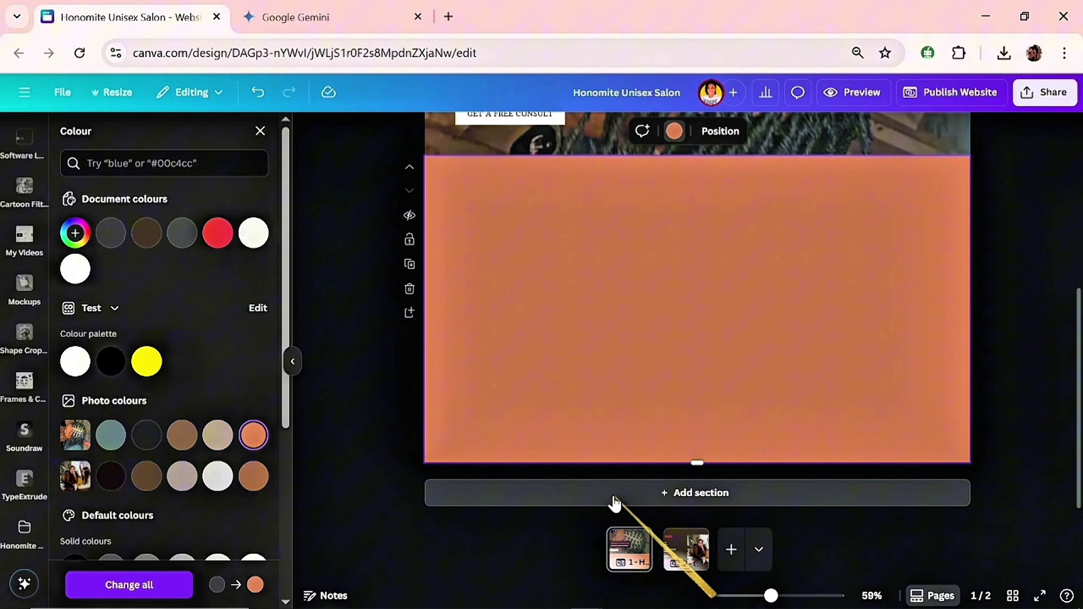
Step: Add the opening section of "Photography Portfolio Website in White Black Light Modern Minimal Style" and move its four photo frames into the orange section
scroll(20, 171, "up", 5)
left_click(26, 157)
left_click(27, 157)
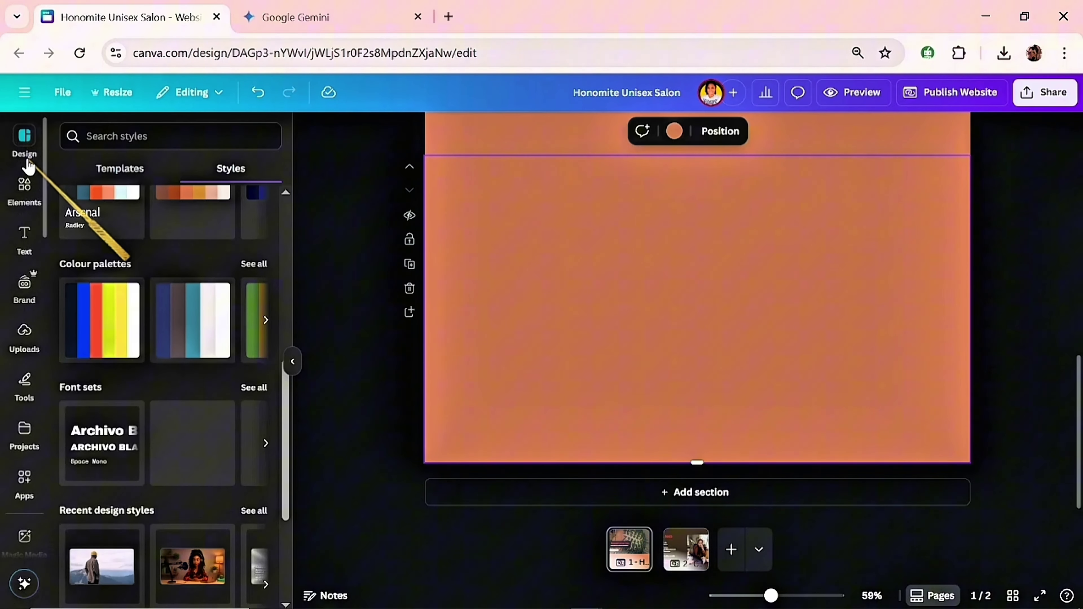
left_click(111, 168)
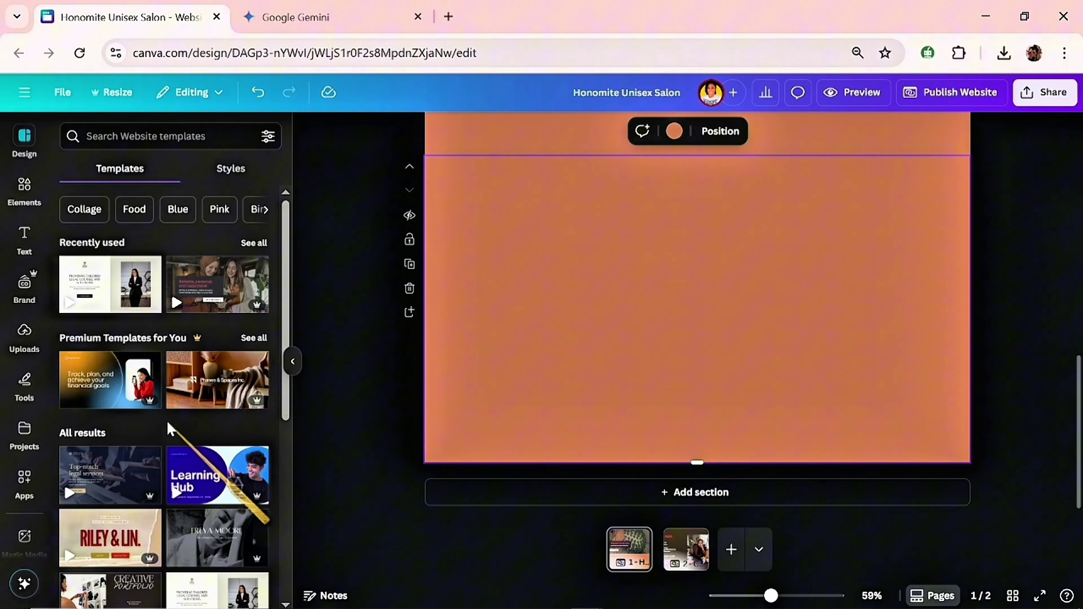
left_click(248, 340)
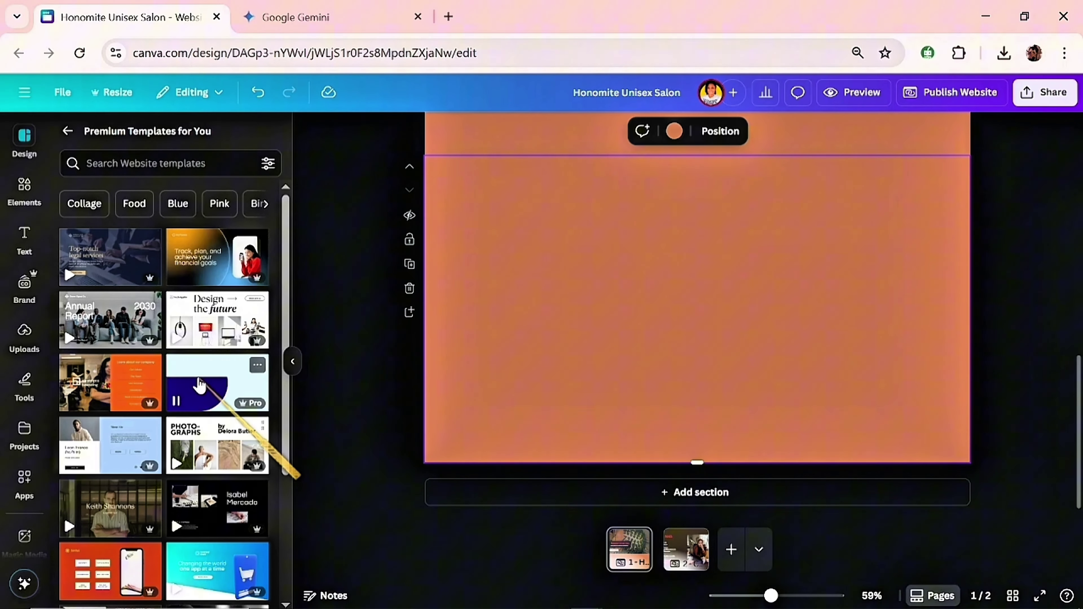
left_click(191, 429)
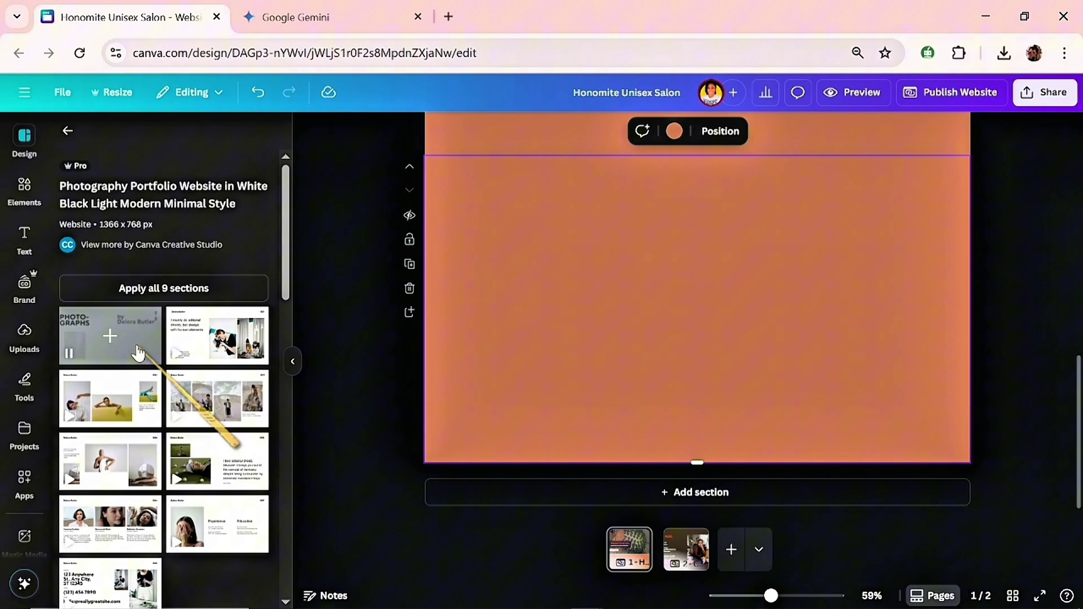
left_click(137, 354)
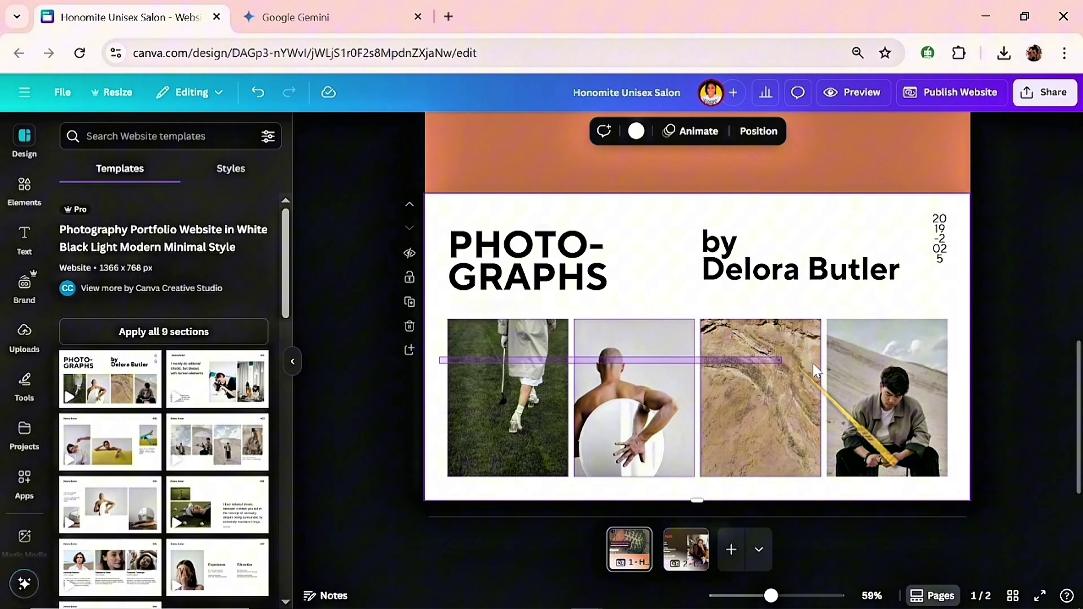
left_click_drag(815, 371, 693, 175)
left_click(774, 131)
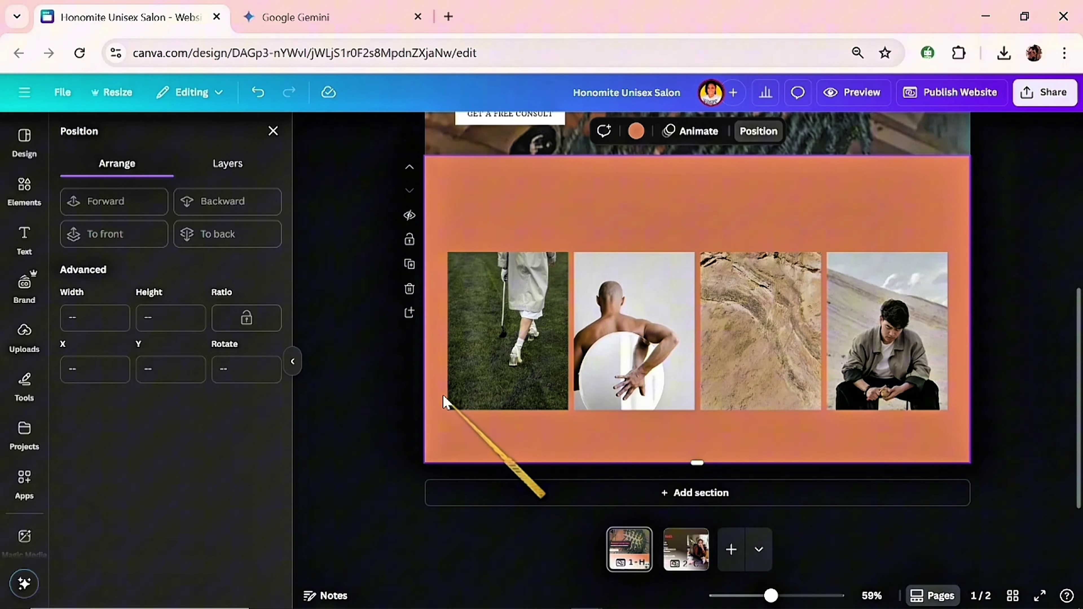
Step: Fill the four frames in order with the 23.5s, 12.0s, 18.1s and 14.5s videos from the "Honomite Unisex Salon" folder
scroll(19, 504, "down", 3)
left_click(27, 527)
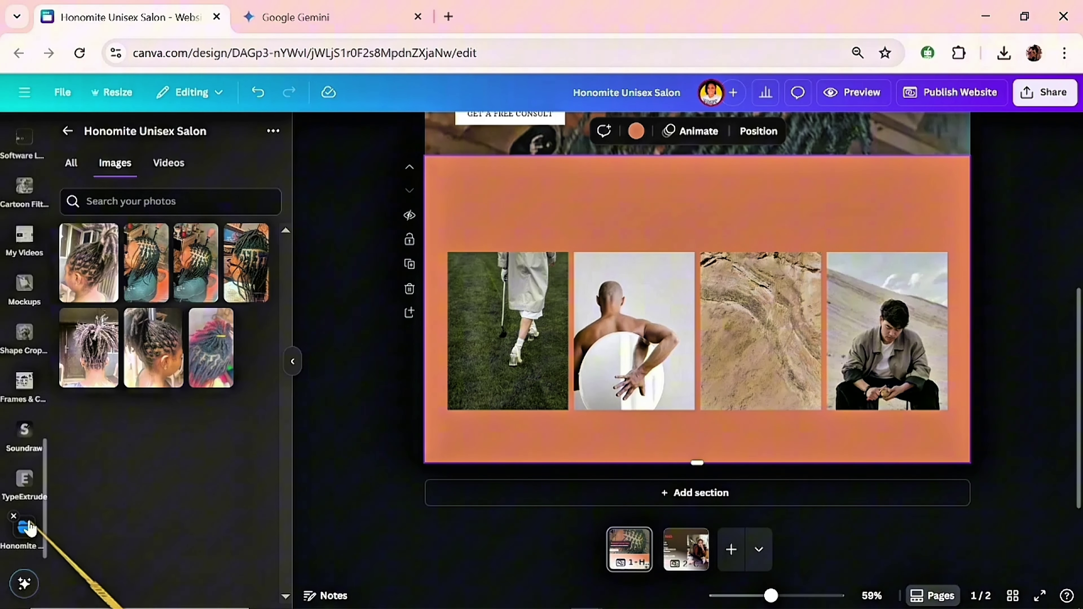
left_click(176, 167)
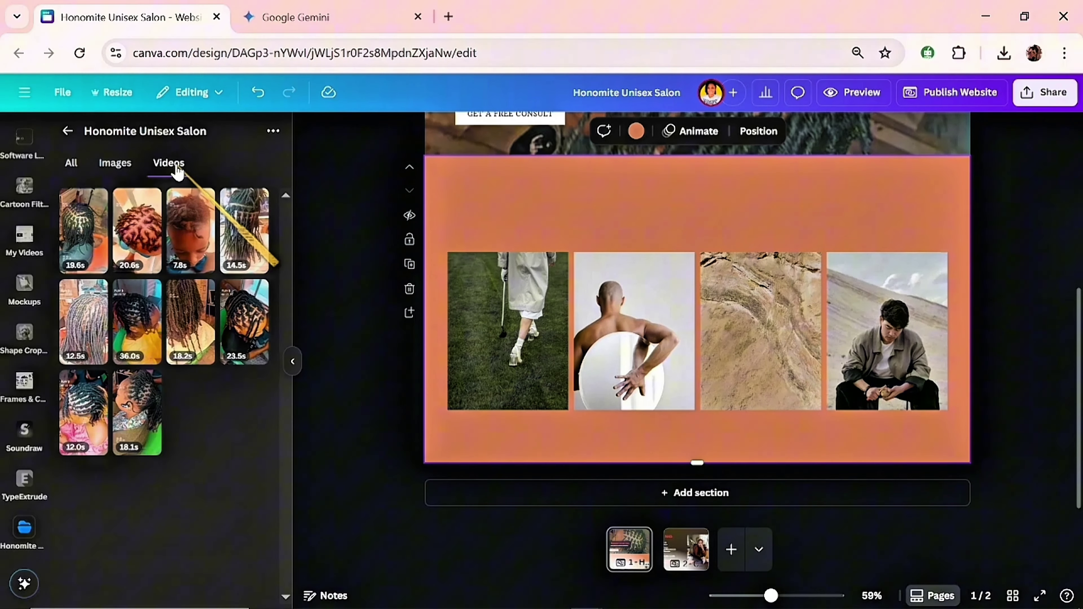
left_click_drag(244, 322, 507, 331)
left_click_drag(83, 413, 634, 331)
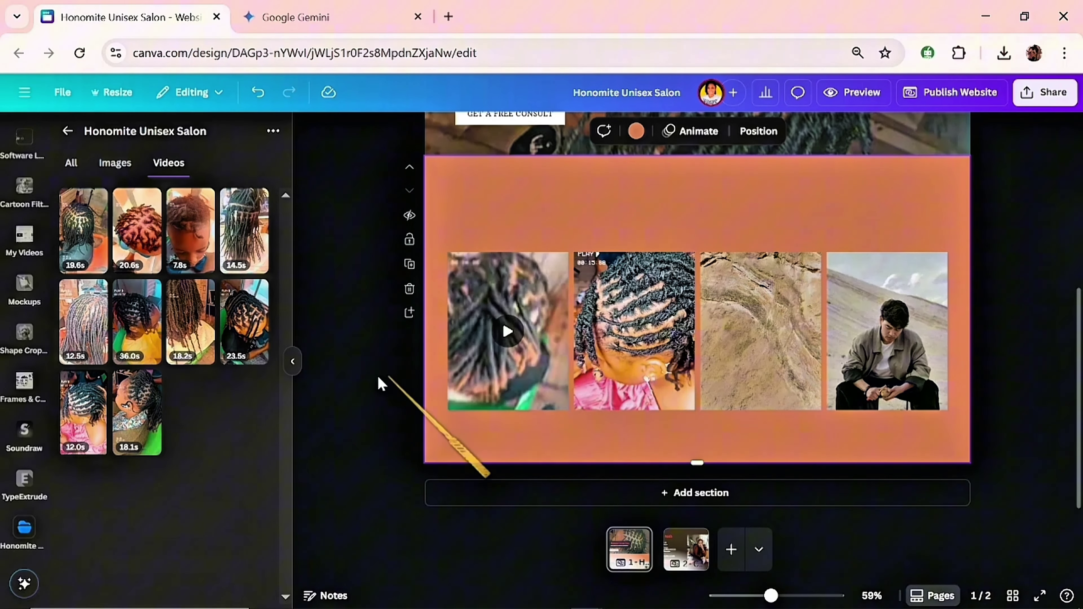
left_click_drag(137, 412, 761, 332)
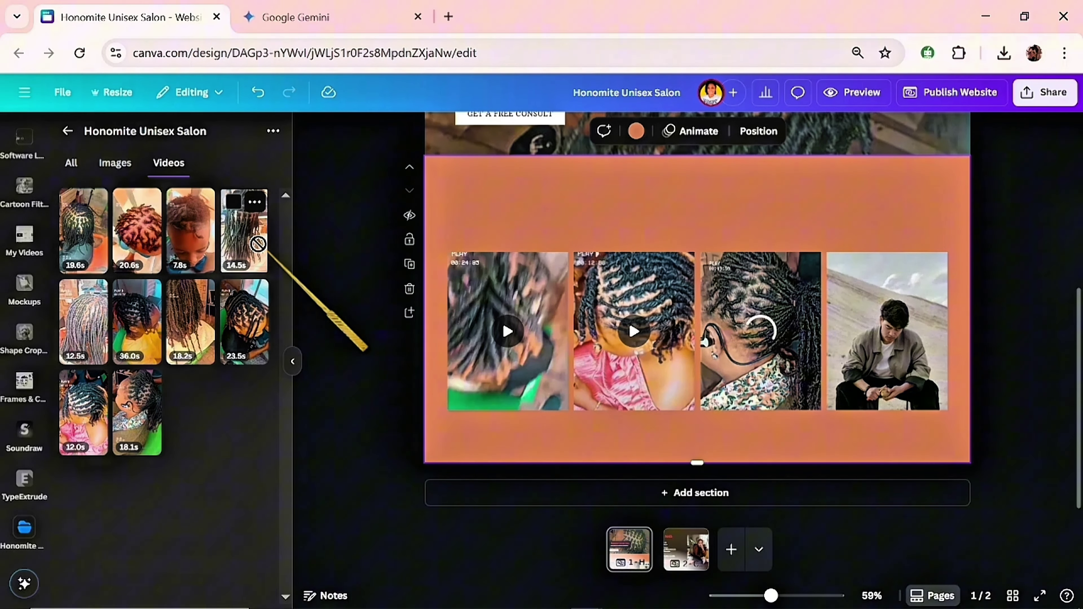
left_click_drag(258, 244, 868, 329)
Step: Reposition the footage inside the first three frames so the hairstyles are well framed, and play the fourth and third videos
double_click(725, 319)
left_click_drag(726, 319, 651, 388)
left_click(651, 363)
double_click(651, 363)
left_click(550, 377)
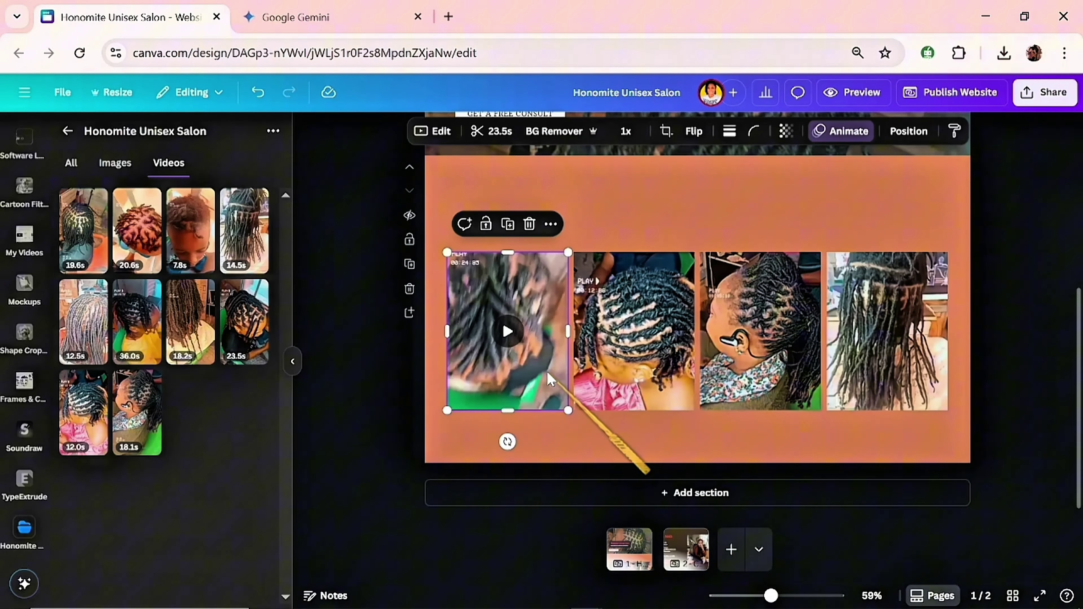
double_click(550, 378)
left_click_drag(550, 377, 552, 395)
left_click(882, 322)
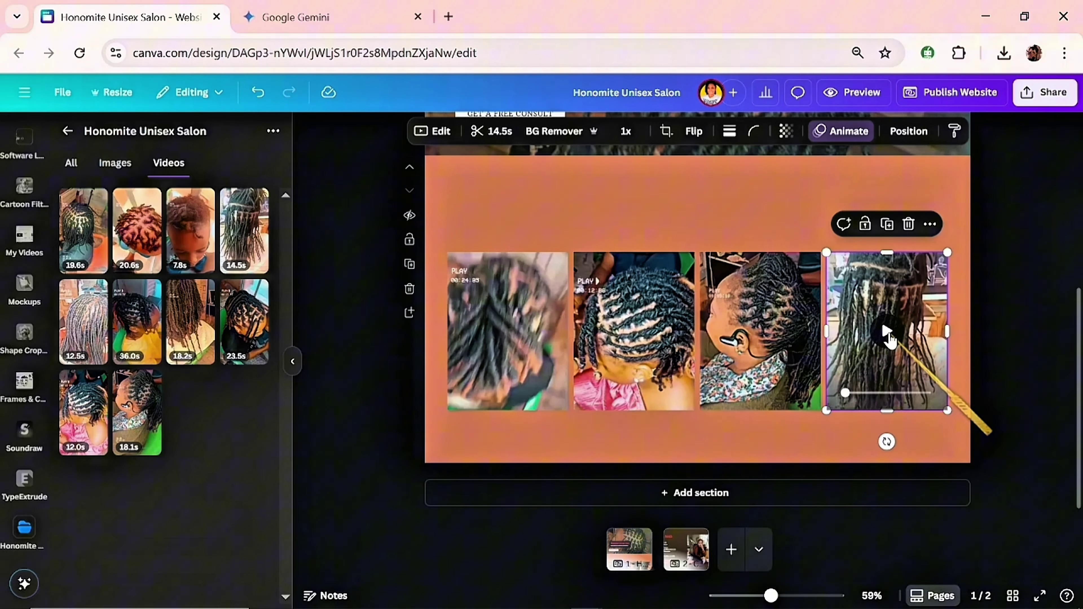
left_click(734, 324)
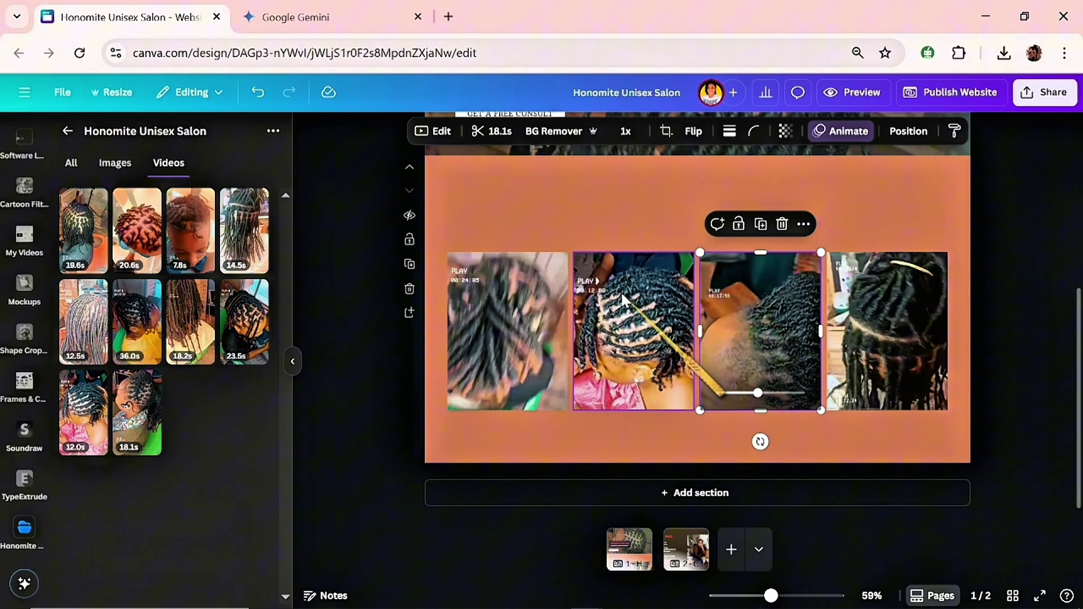
Step: Add the heading "See Our Work in Action" at size 56 above the four videos in the orange section
scroll(622, 298, "up", 6)
scroll(28, 242, "up", 5)
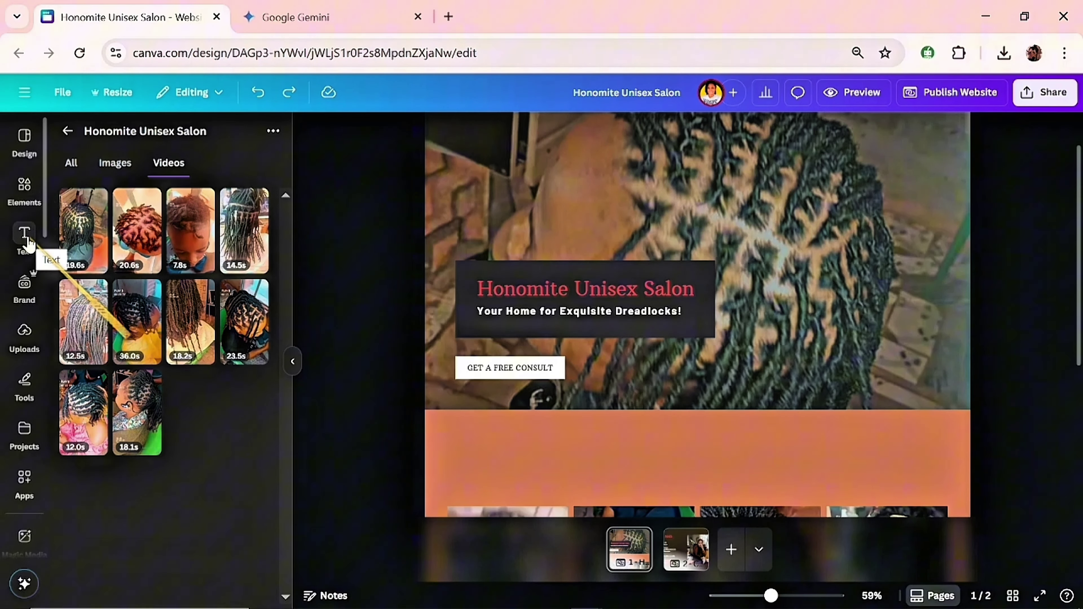
left_click(292, 361)
left_click(452, 458)
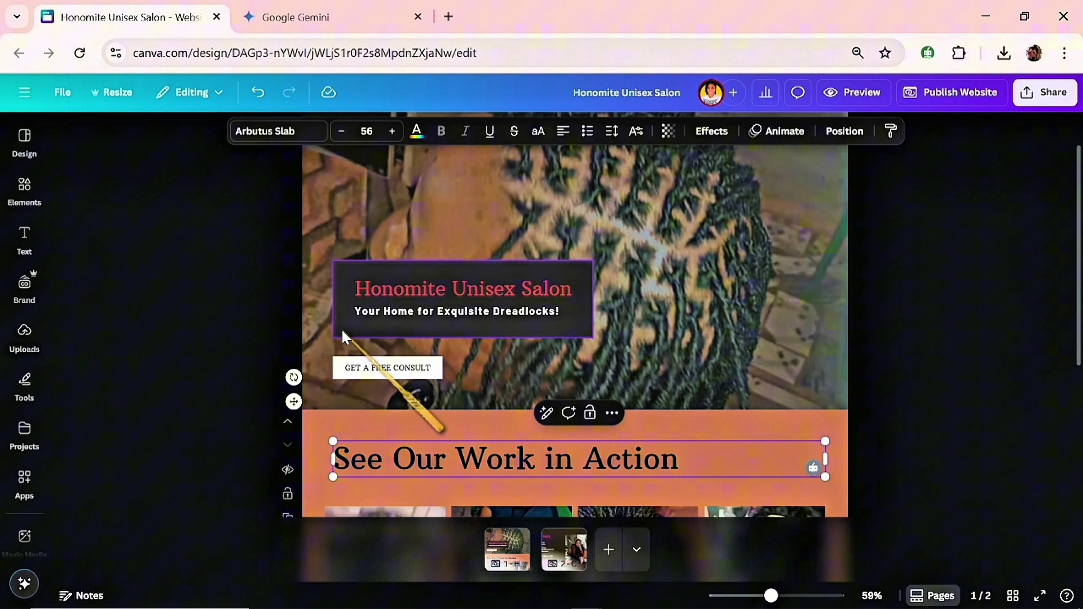
Step: Link the "GET A FREE CONSULT" button on the Home page to the salon's e-mail address
left_click(360, 369)
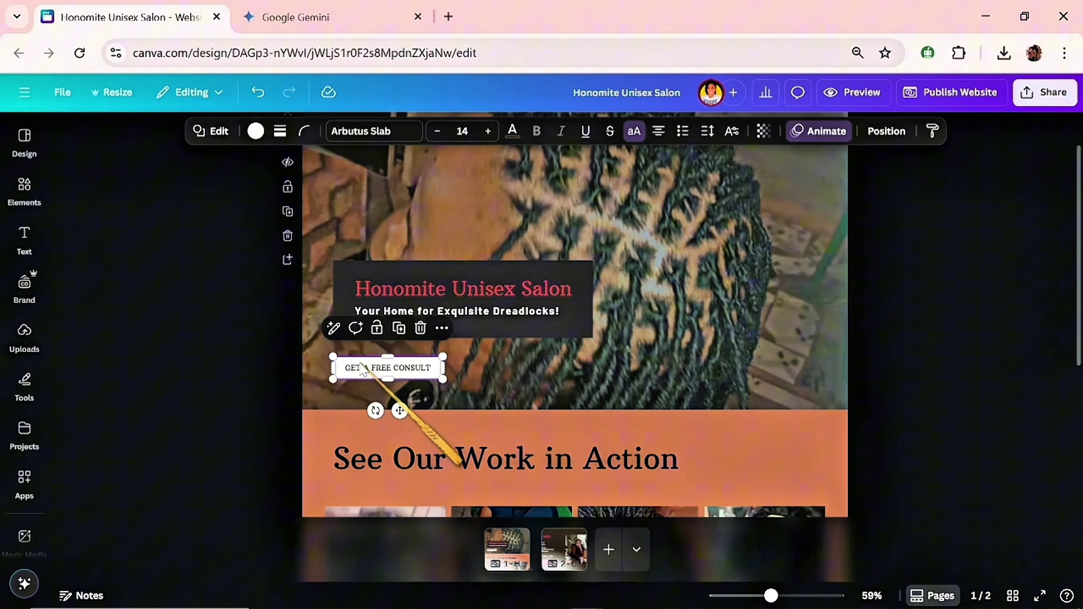
left_click(442, 328)
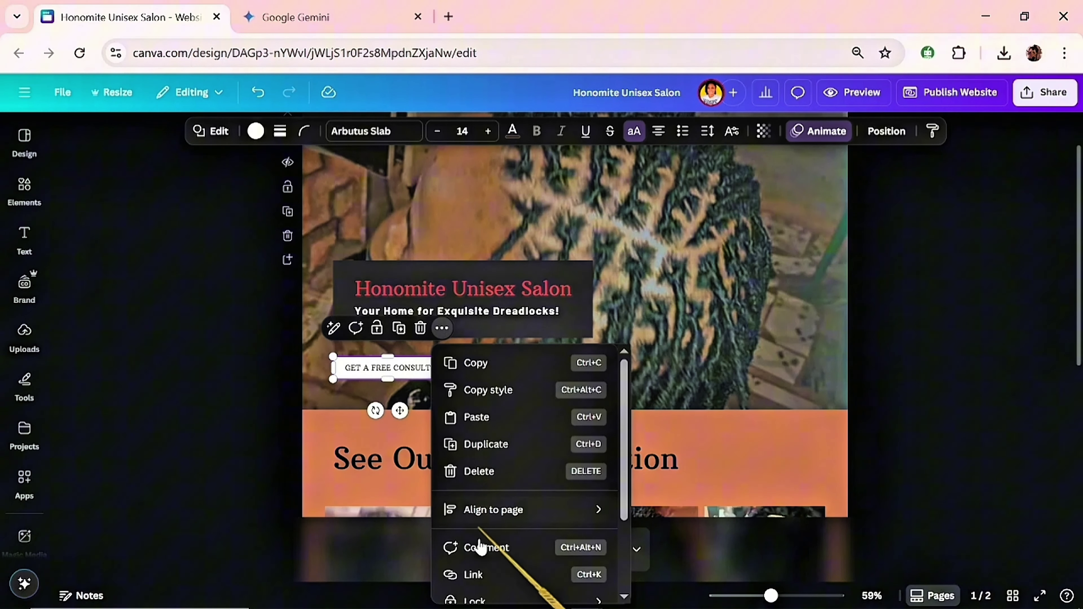
left_click(474, 575)
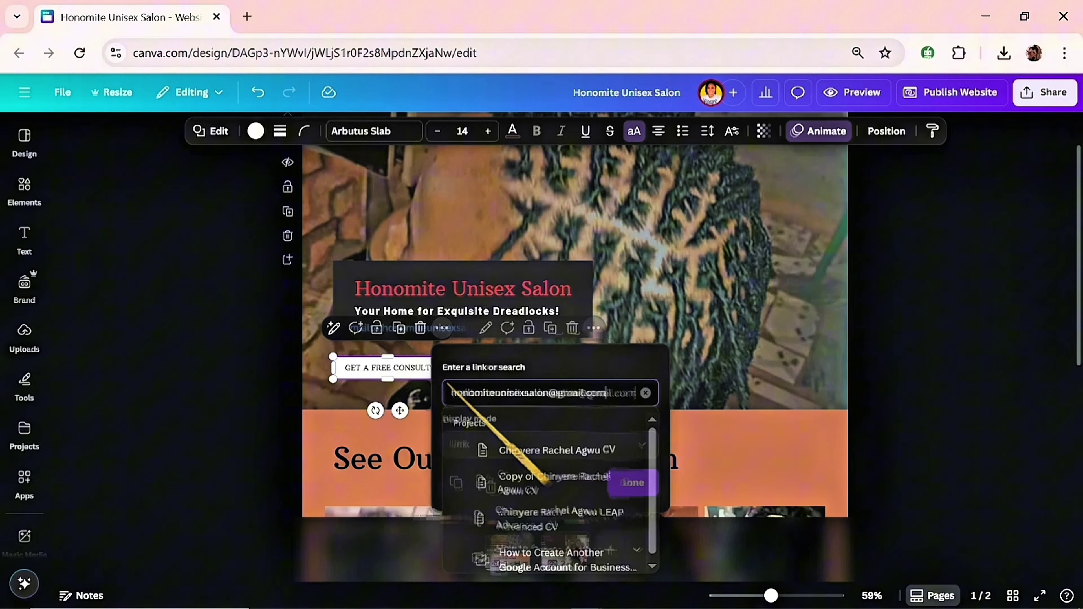
key("Return")
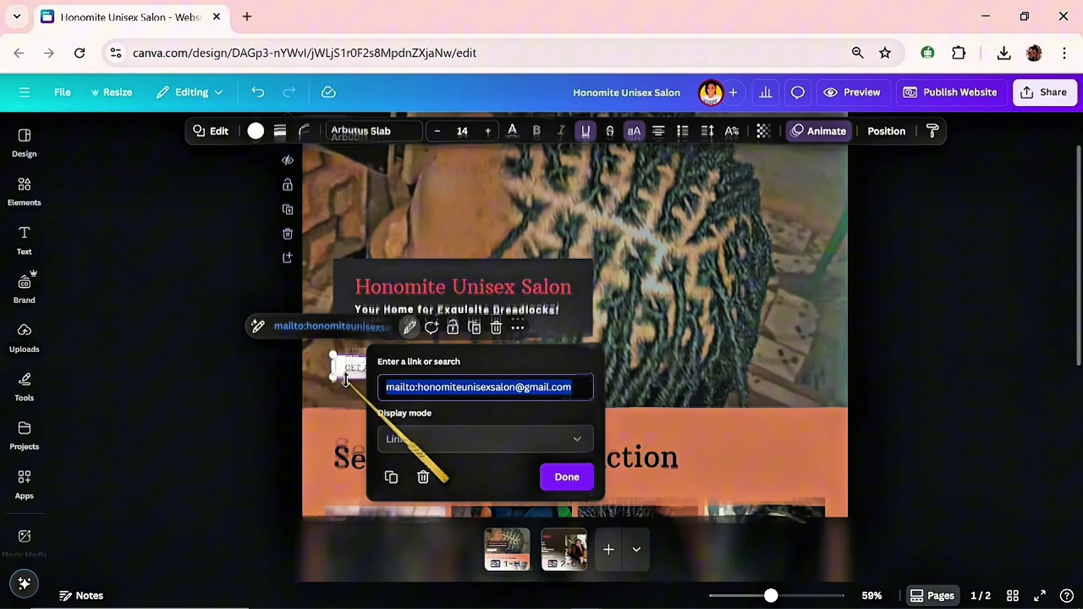
scroll(409, 401, "down", 5)
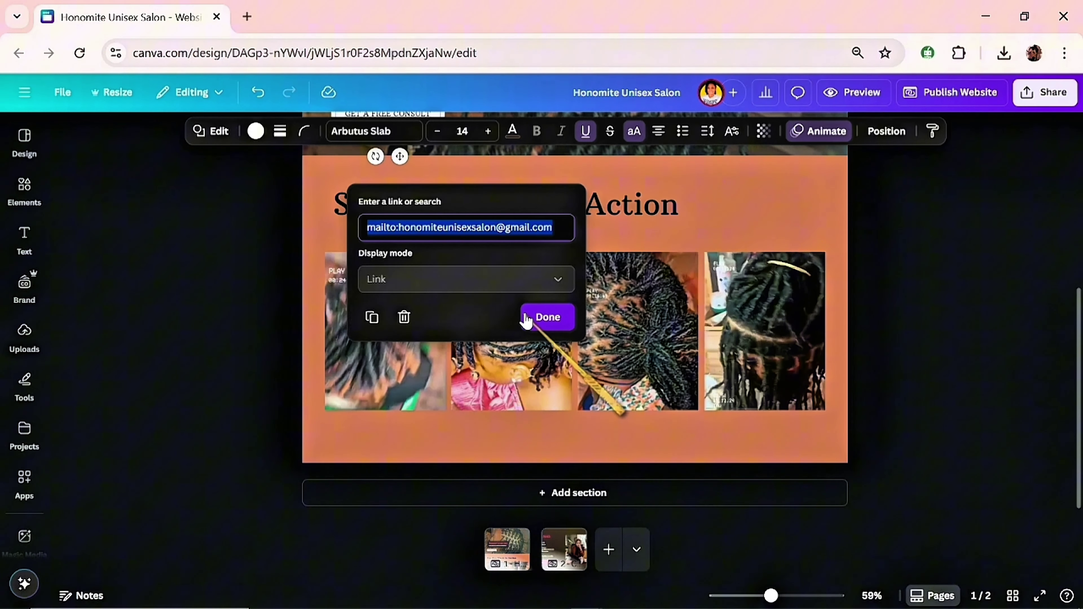
left_click(525, 320)
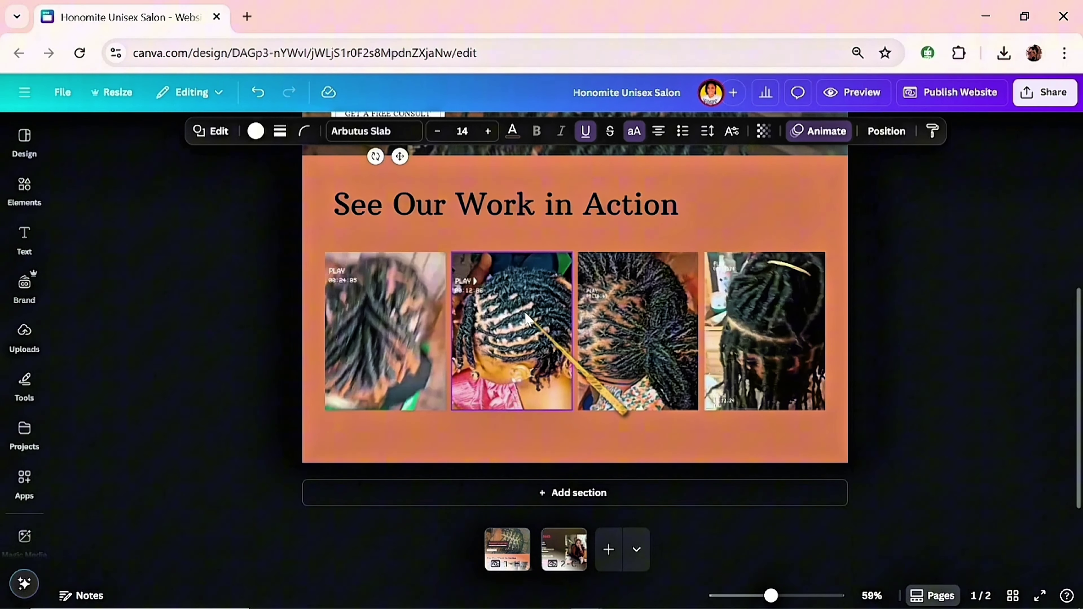
Step: Replace the Contact Us page photo with the back-view dreadlocks image from the "Honomite Unisex Salon" folder
left_click(555, 553)
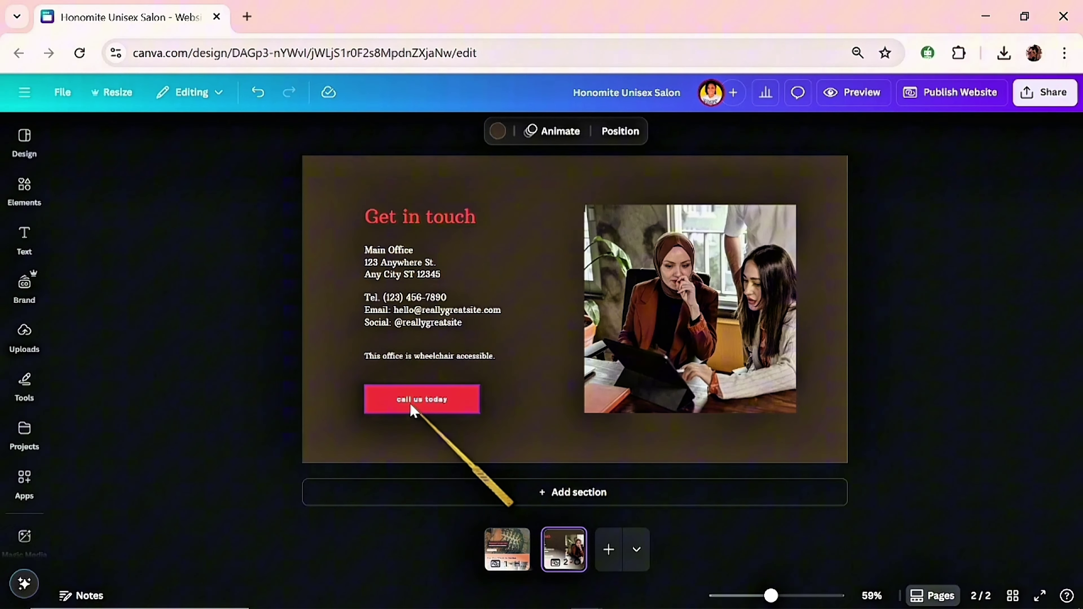
left_click(24, 525)
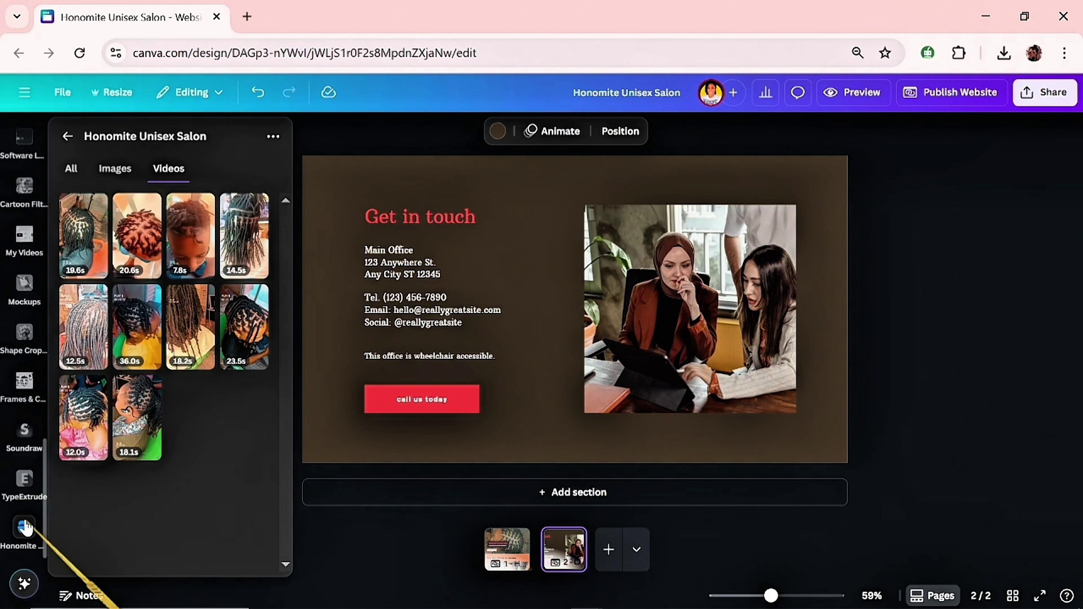
left_click(115, 168)
left_click_drag(88, 261, 743, 302)
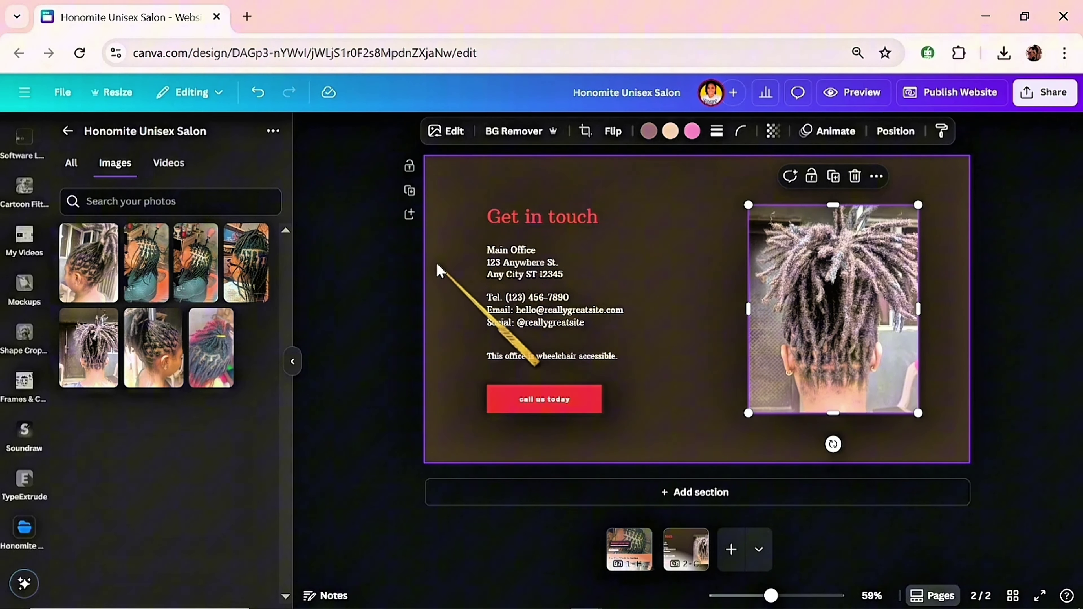
Step: Preview the Home and Contact Us pages in the desktop view, check the mobile view and return to the editor
left_click(858, 101)
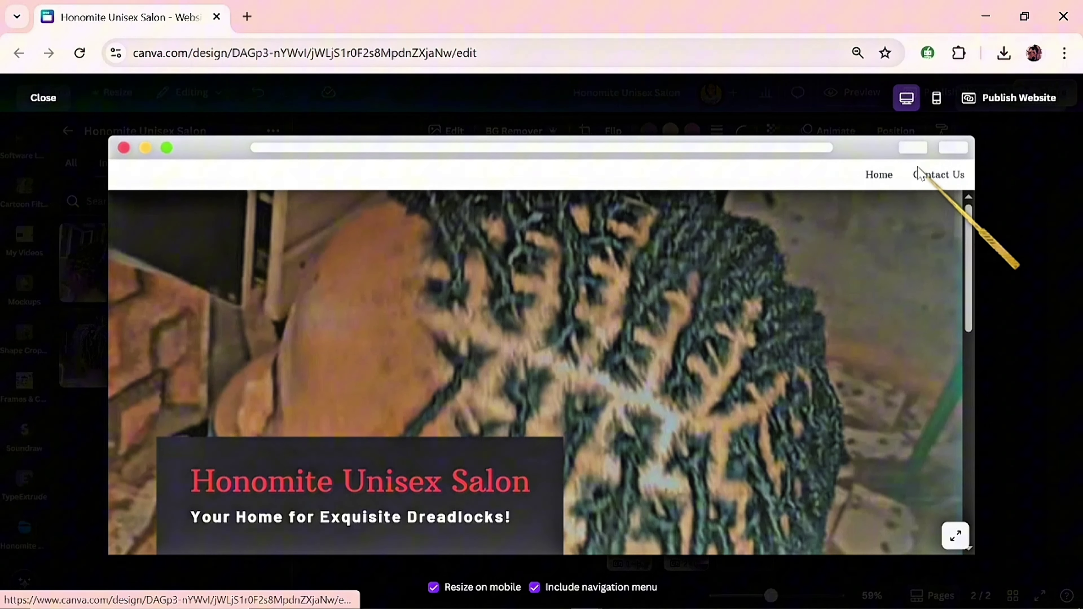
left_click(926, 177)
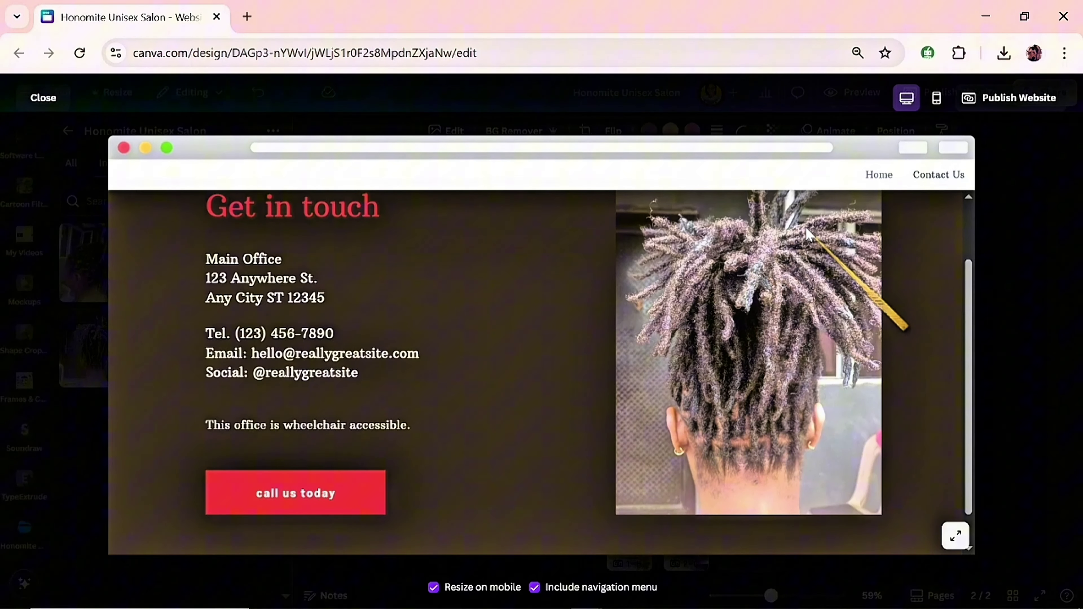
scroll(854, 234, "up", 10)
scroll(900, 226, "down", 5)
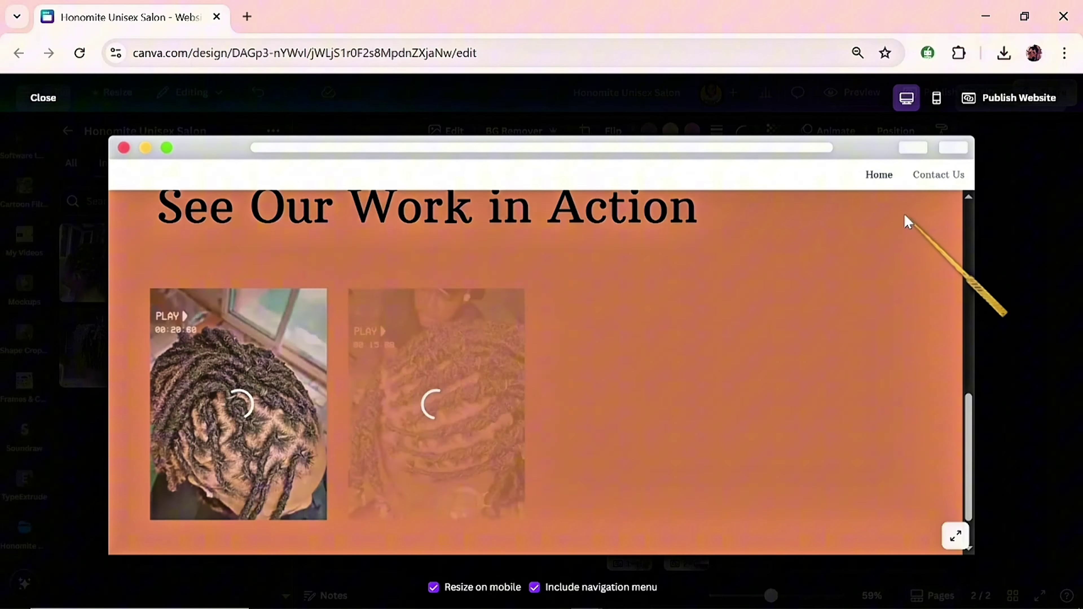
scroll(907, 218, "down", 2)
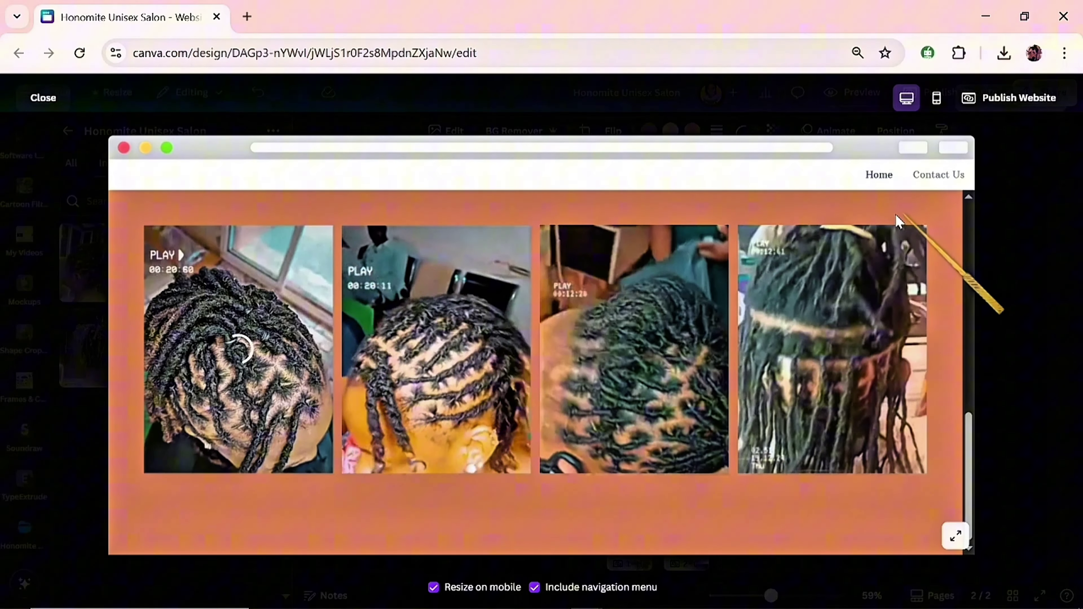
left_click(936, 99)
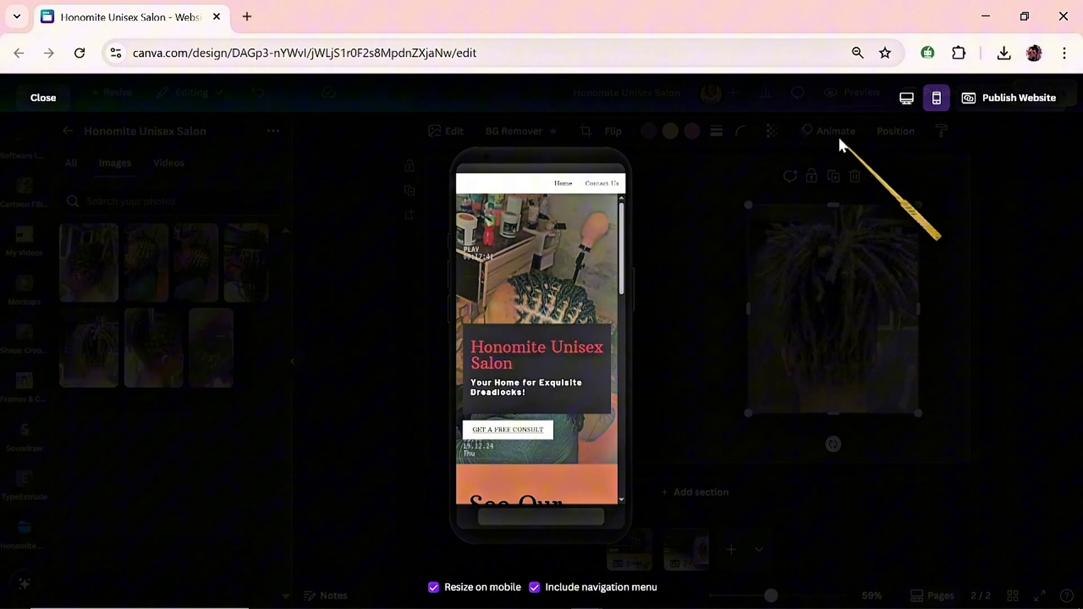
left_click(858, 134)
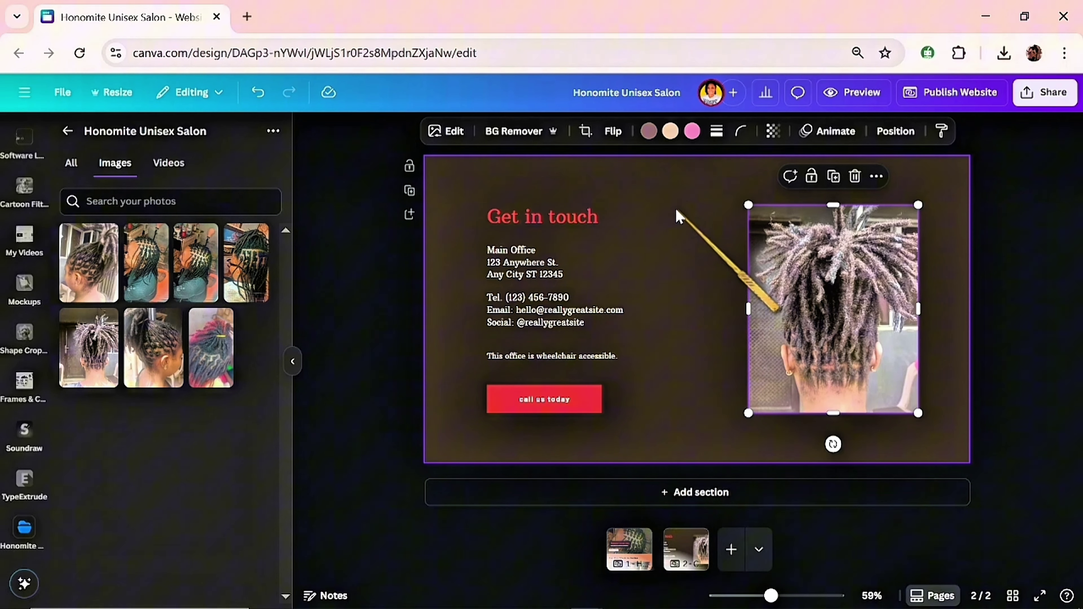
Step: Add a blank third page, open its page options and undo the addition
left_click(732, 549)
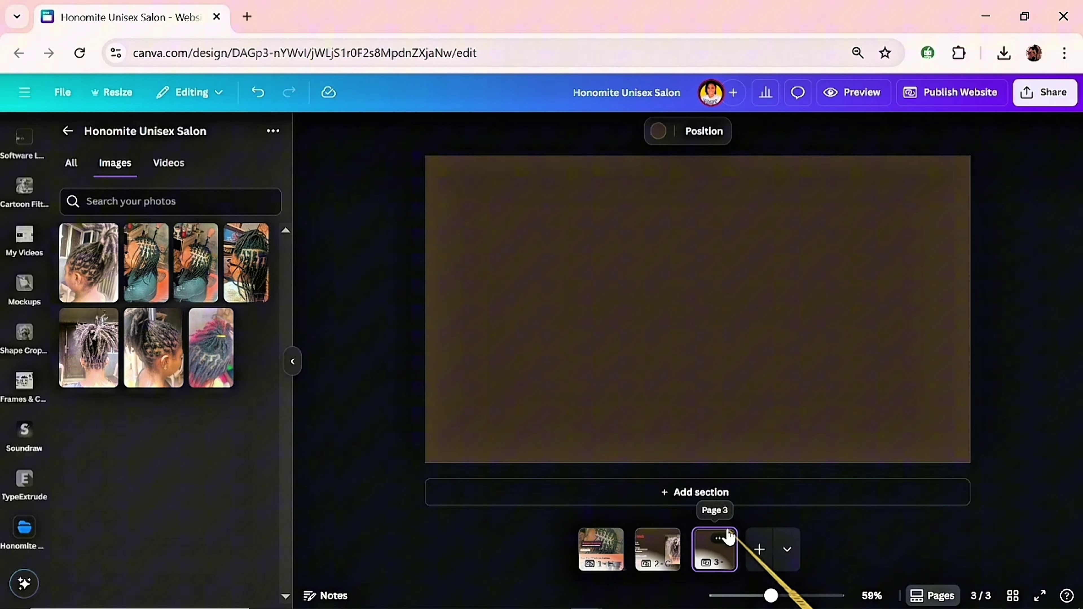
left_click(720, 539)
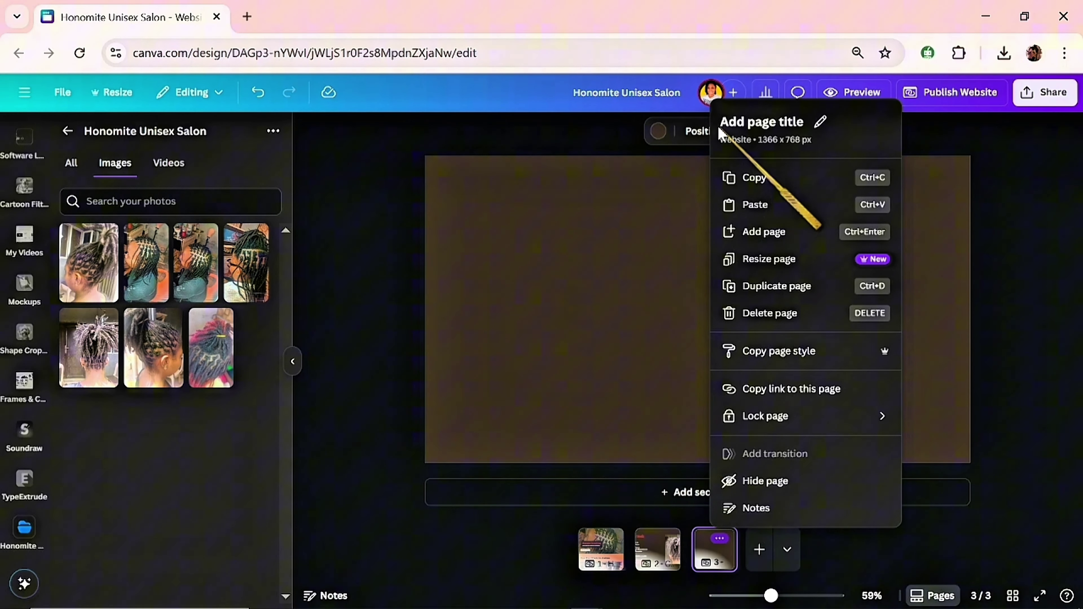
left_click(260, 97)
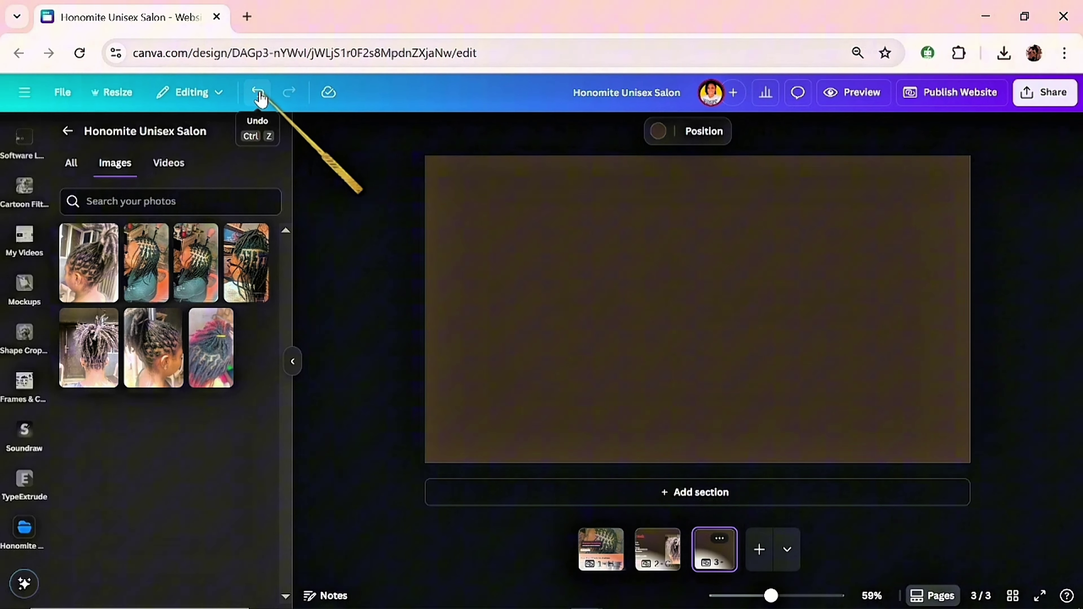
left_click(259, 96)
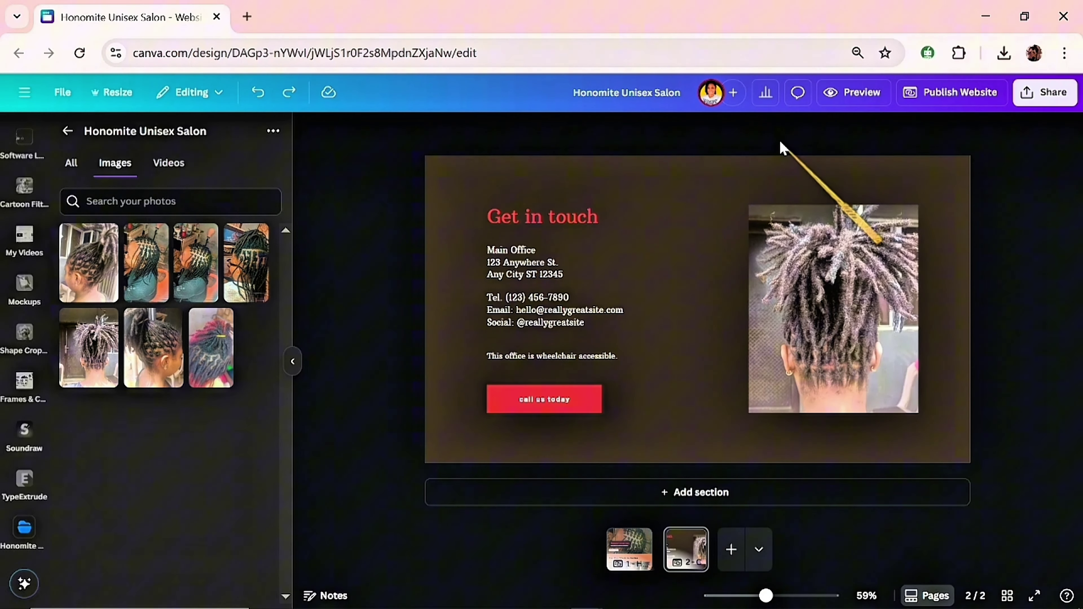
Step: Start publishing the website and set its site address to honomiteunisexsalon on the my.canva.site domain
left_click(931, 91)
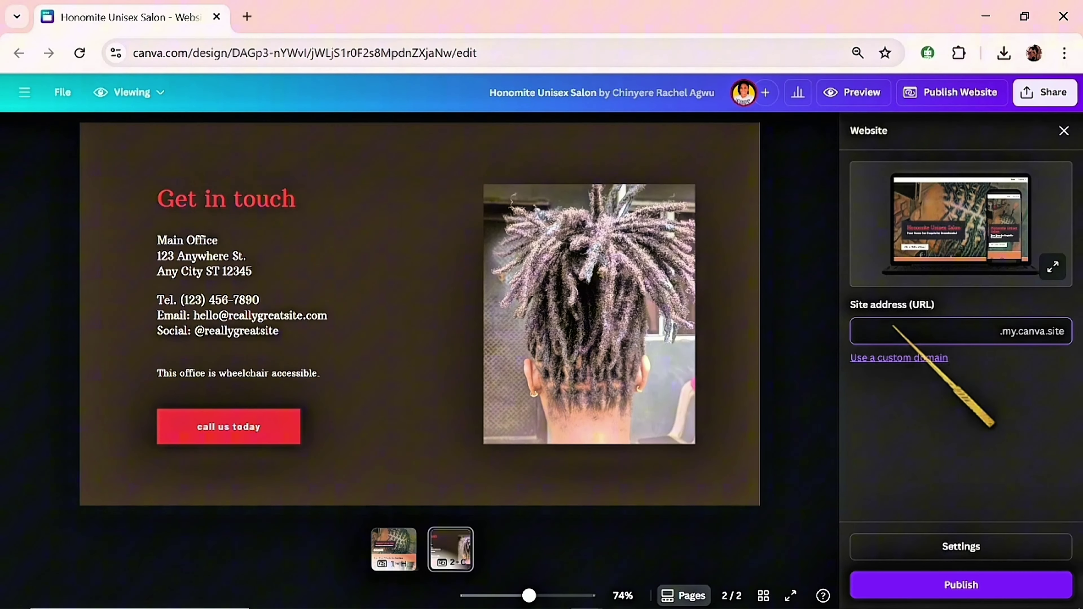
left_click(892, 326)
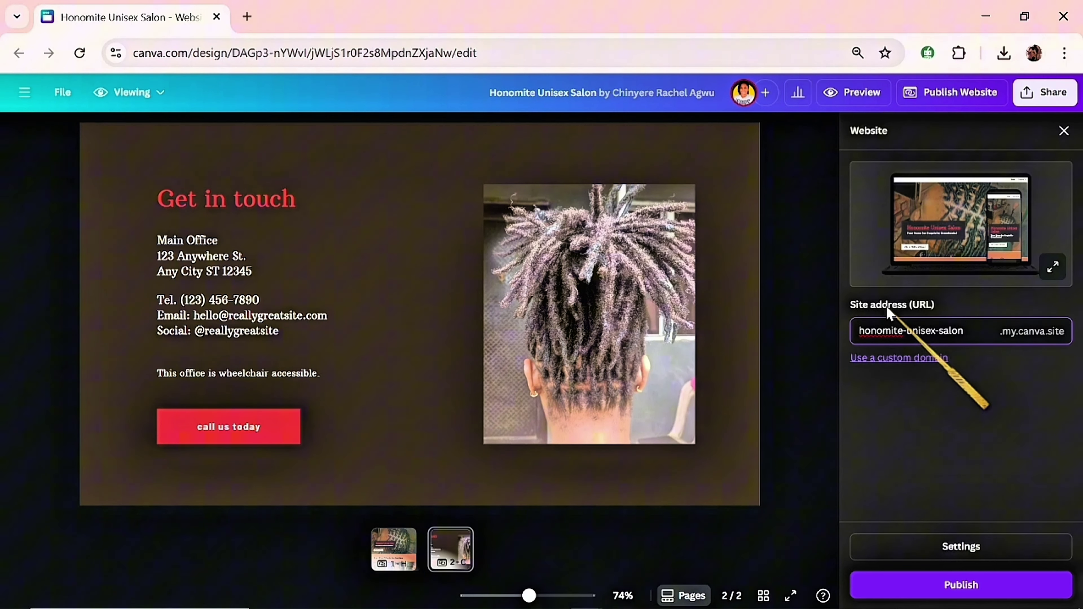
key("BackSpace")
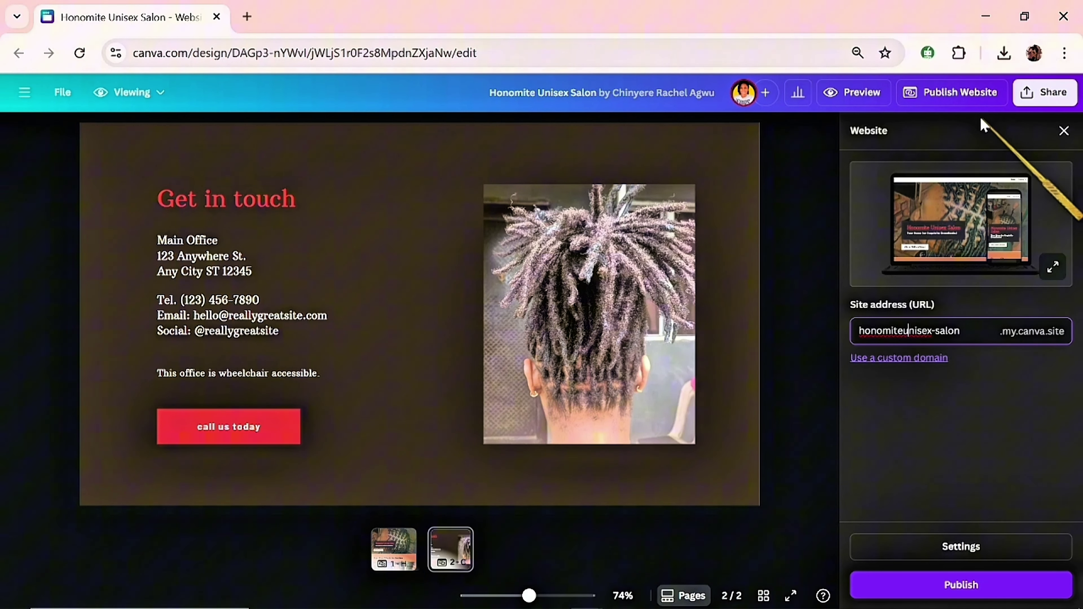
key("BackSpace")
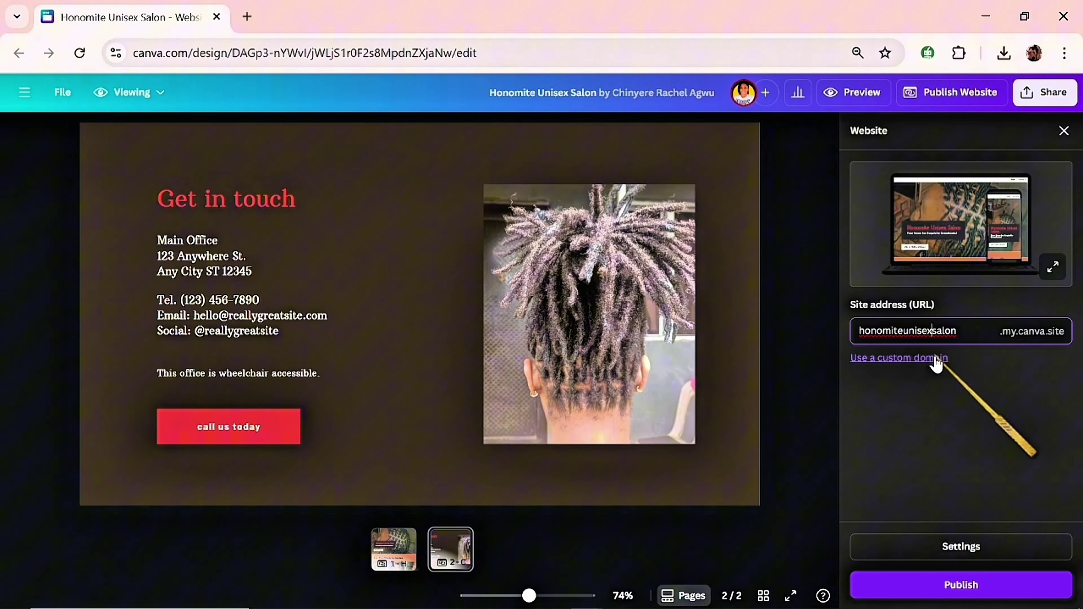
Step: Turn on the social media link preview and enter the description from "Expert dreadlock services in Lagos for men & women" to "Crafting crowns, one dread at a"
left_click(950, 548)
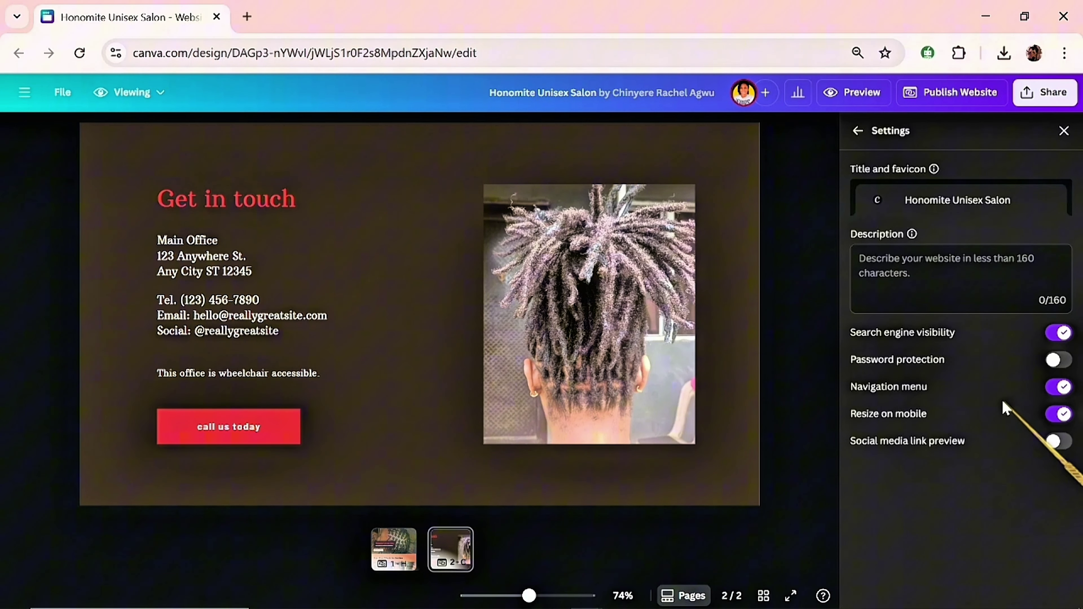
left_click(1063, 442)
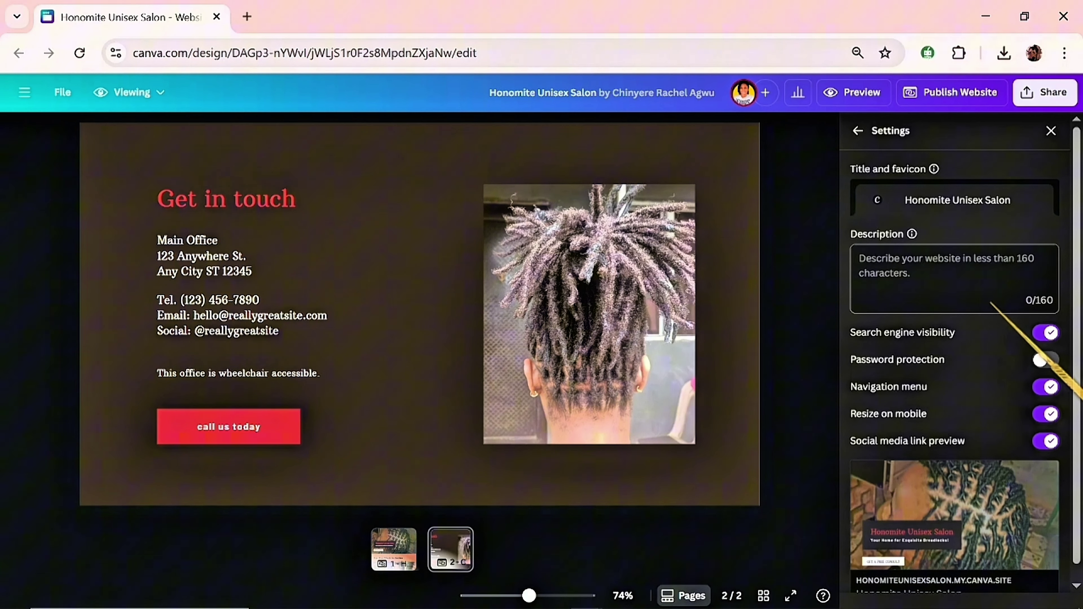
key("ctrl+v")
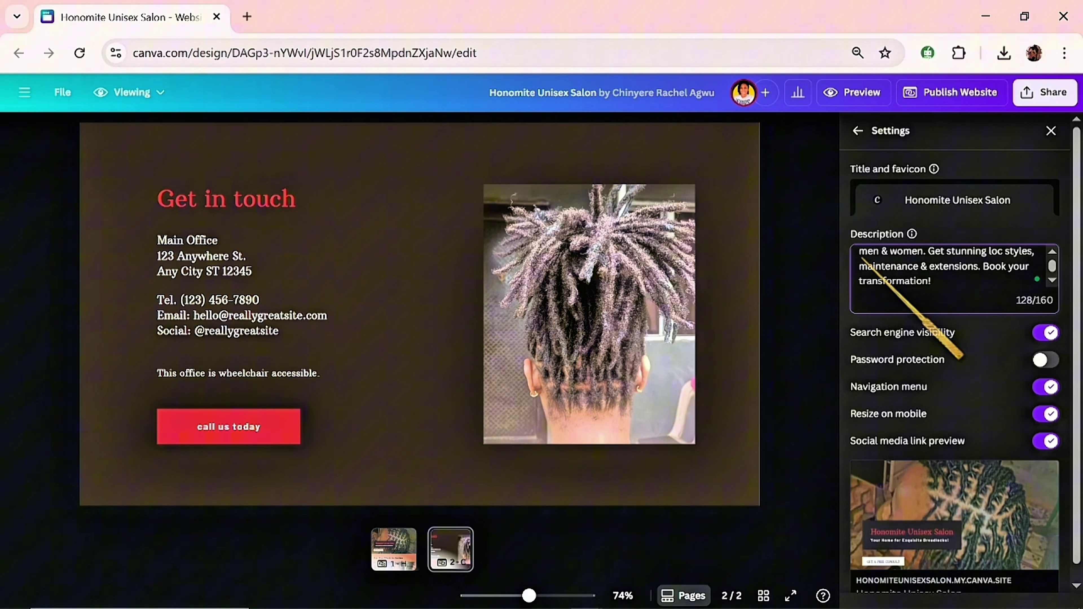
key("ctrl+v")
left_click(862, 253)
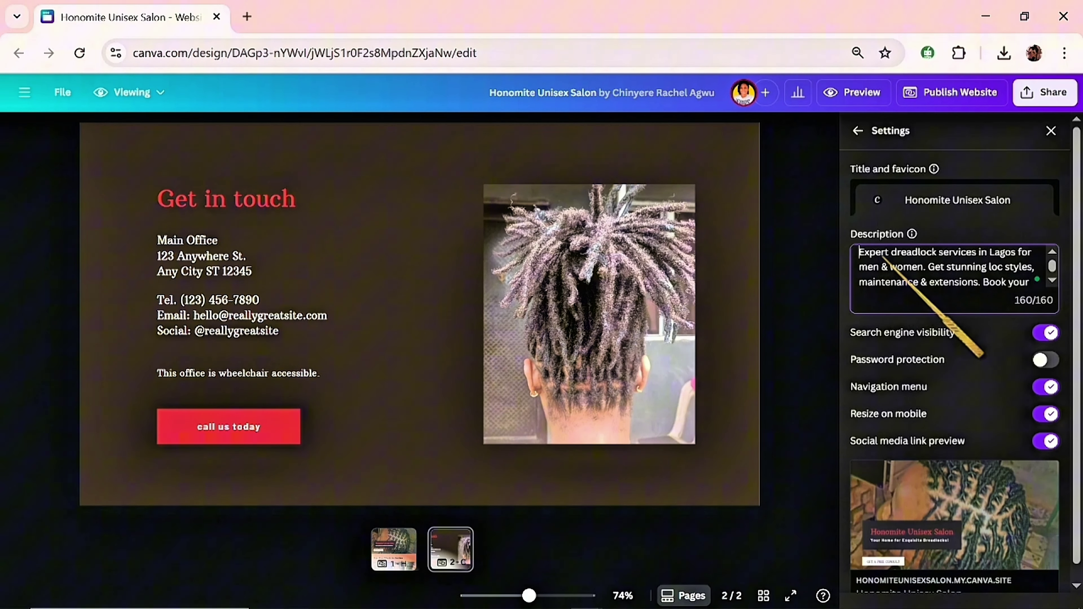
scroll(885, 269, "down", 1)
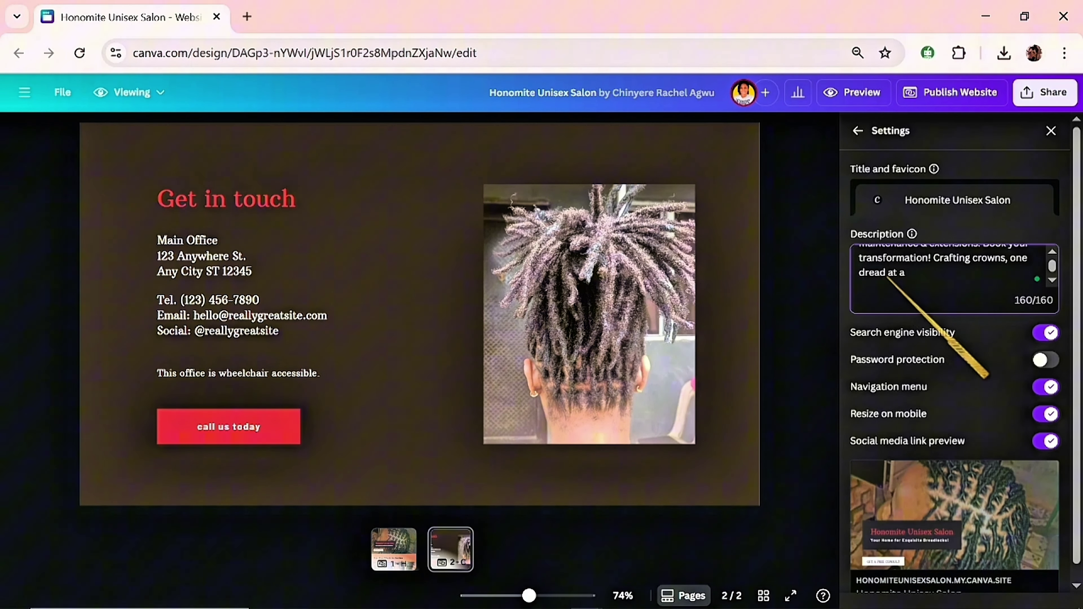
scroll(889, 281, "down", 1)
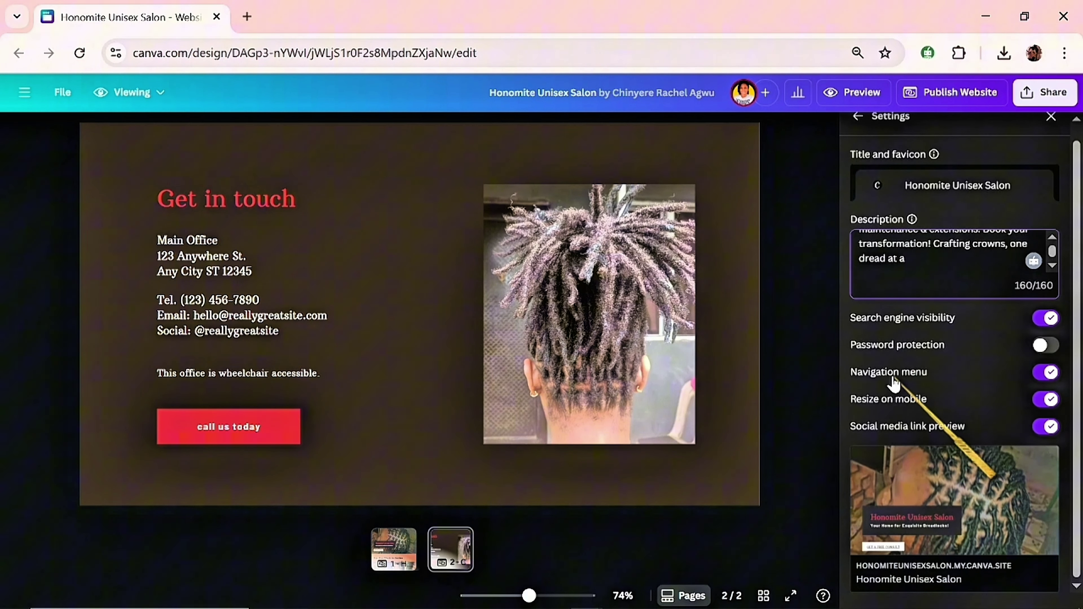
scroll(883, 337, "up", 1)
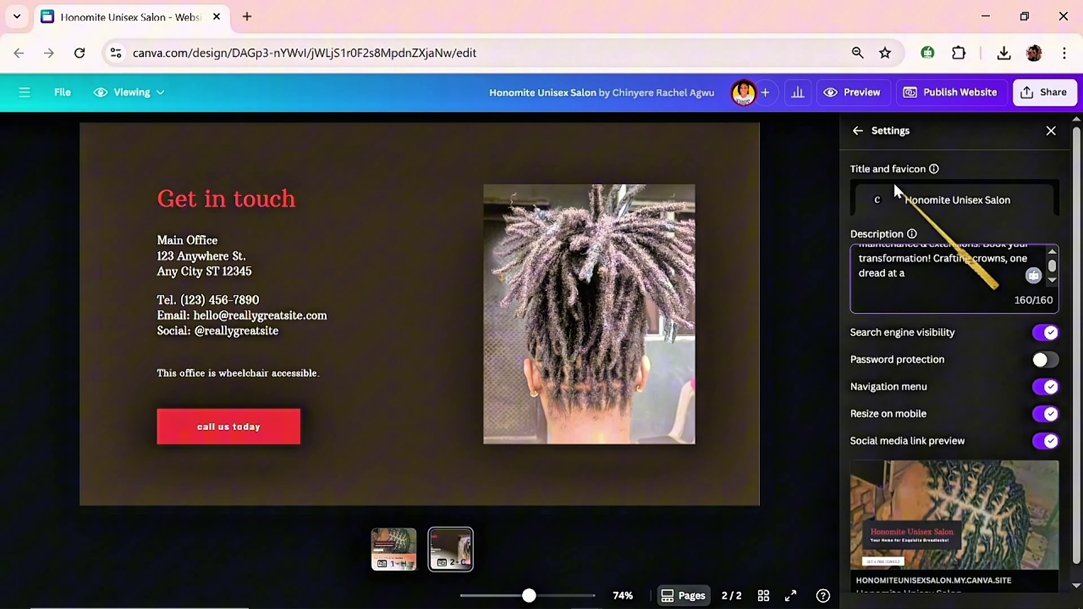
Step: Publish the website and open the live site in a new browser tab
left_click(859, 131)
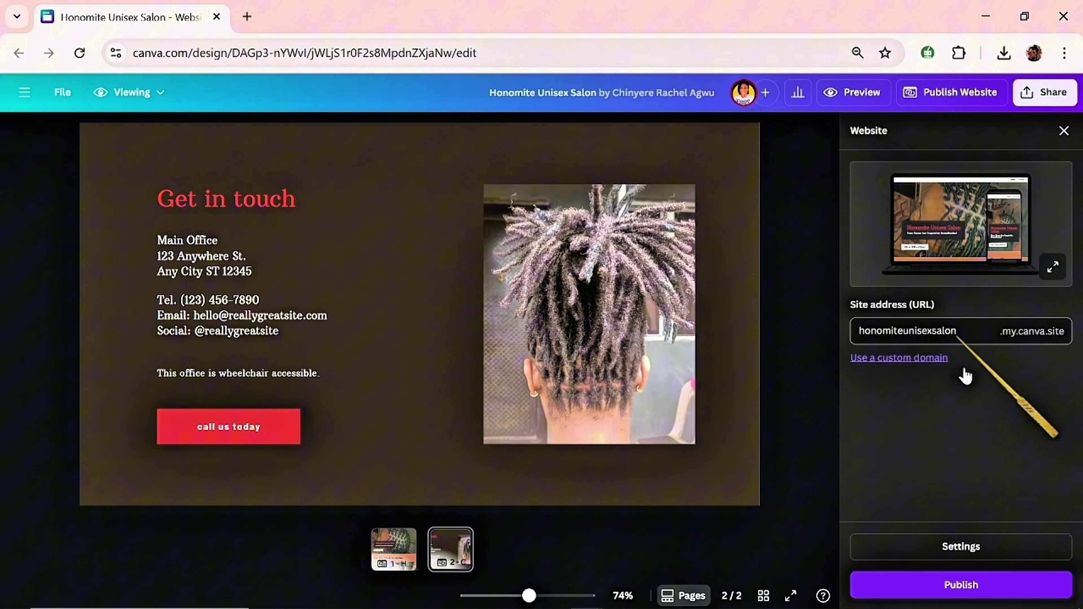
left_click(935, 583)
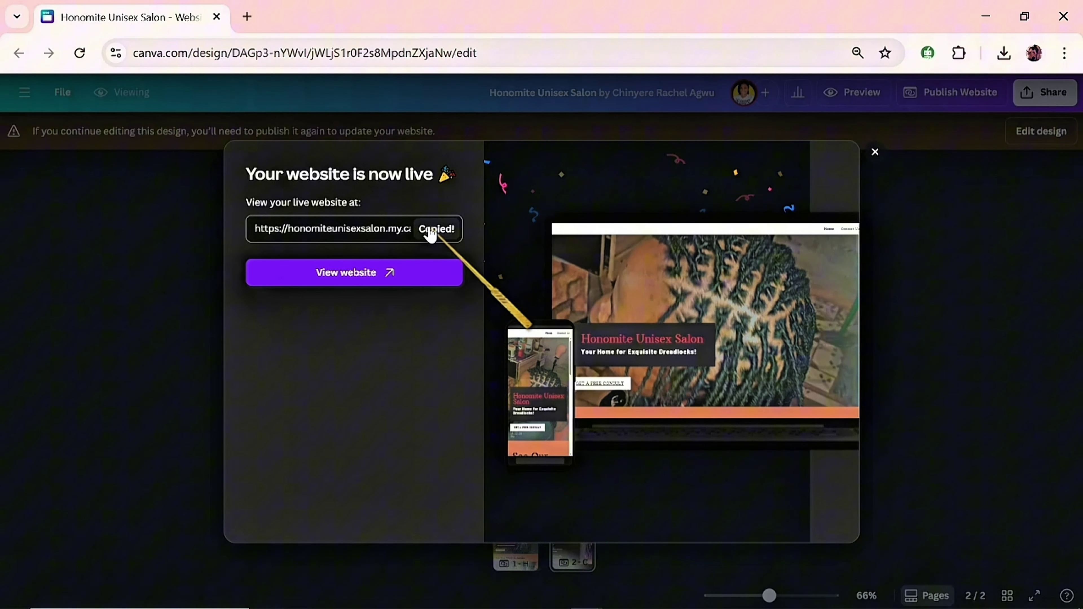
left_click(389, 280)
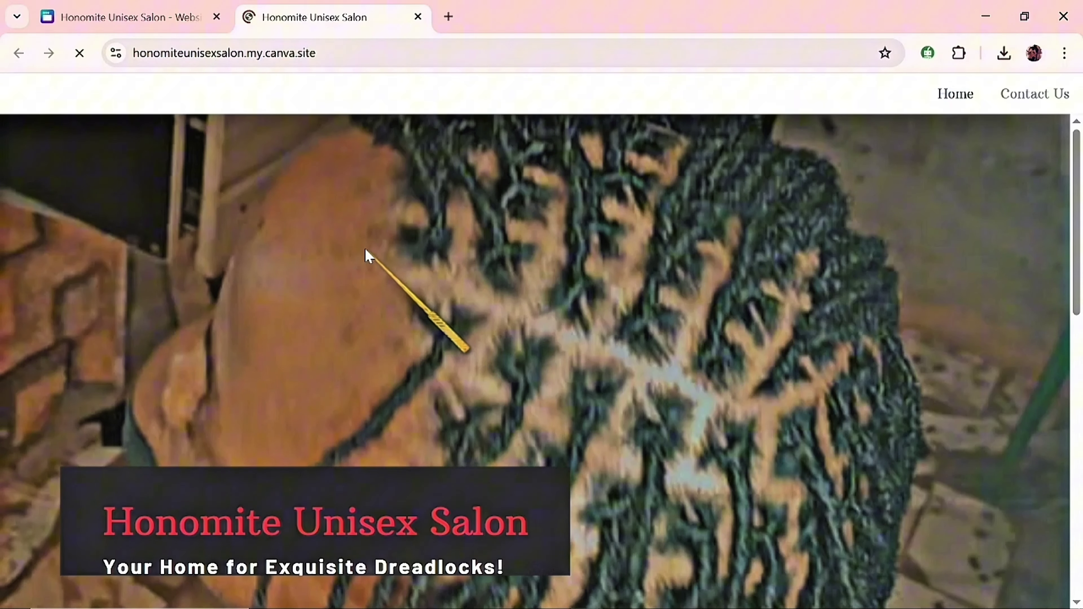
Step: Review the live site's hero section and work videos, visit Contact Us and return to Home
scroll(277, 273, "down", 3)
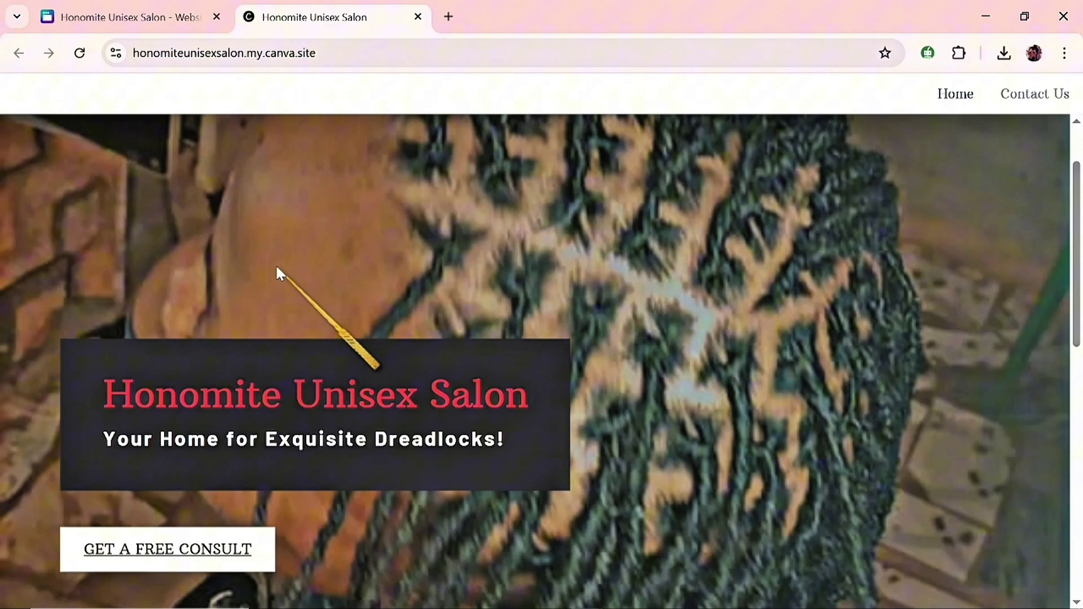
key("ctrl+minus")
scroll(952, 257, "down", 5)
scroll(952, 257, "down", 5)
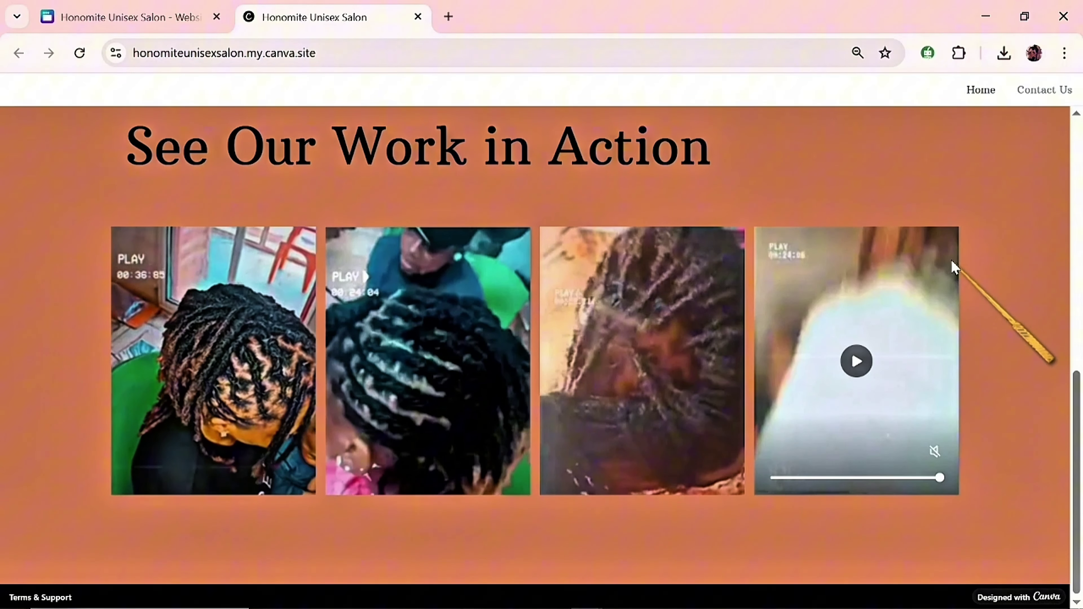
scroll(954, 263, "up", 2)
scroll(981, 213, "down", 2)
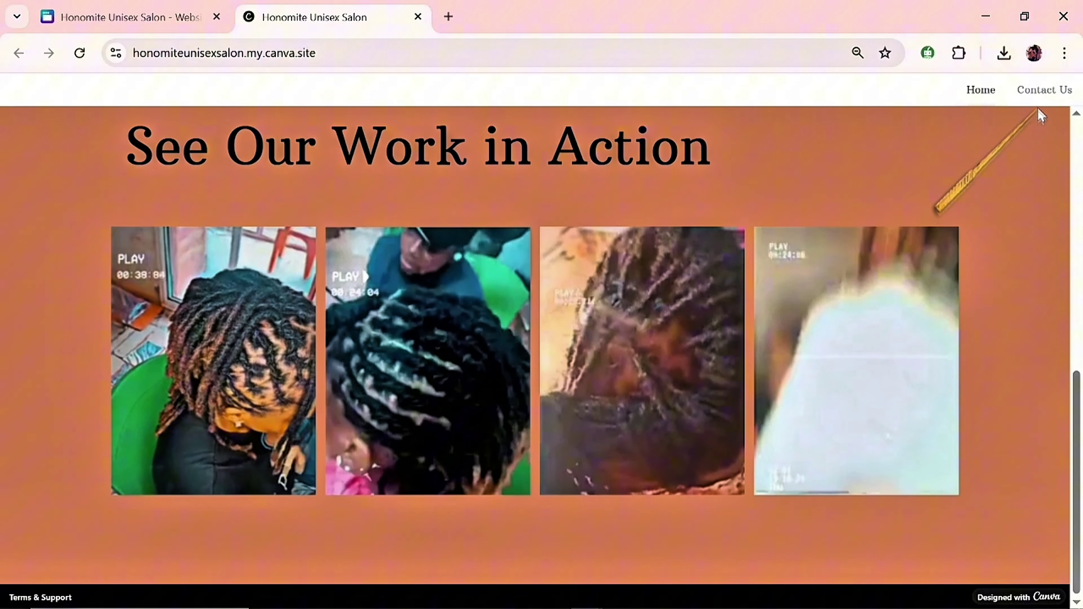
left_click(1041, 90)
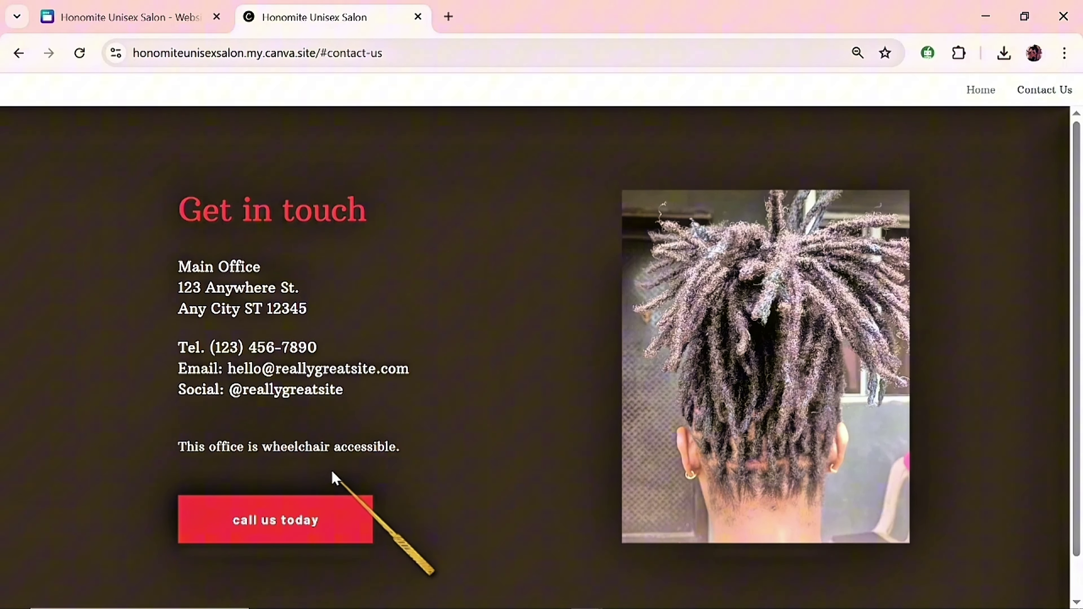
left_click(970, 91)
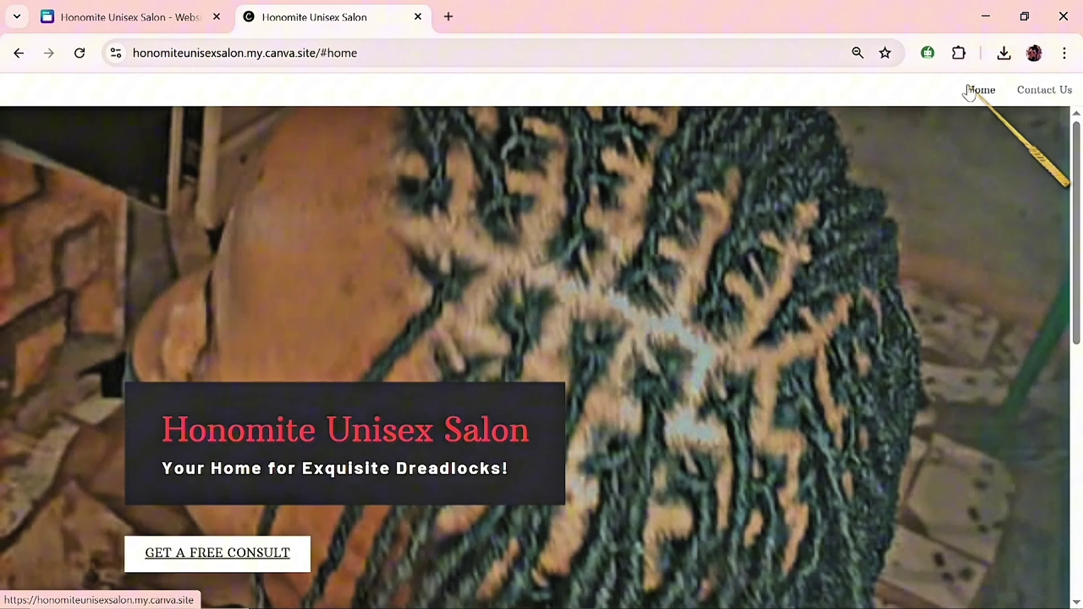